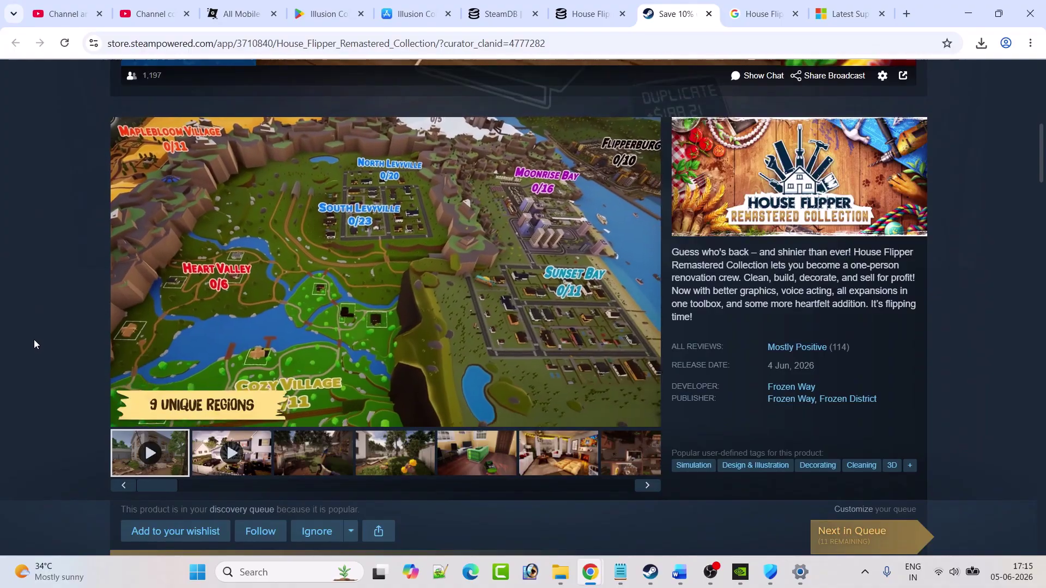
scroll(35, 344, "up", 1)
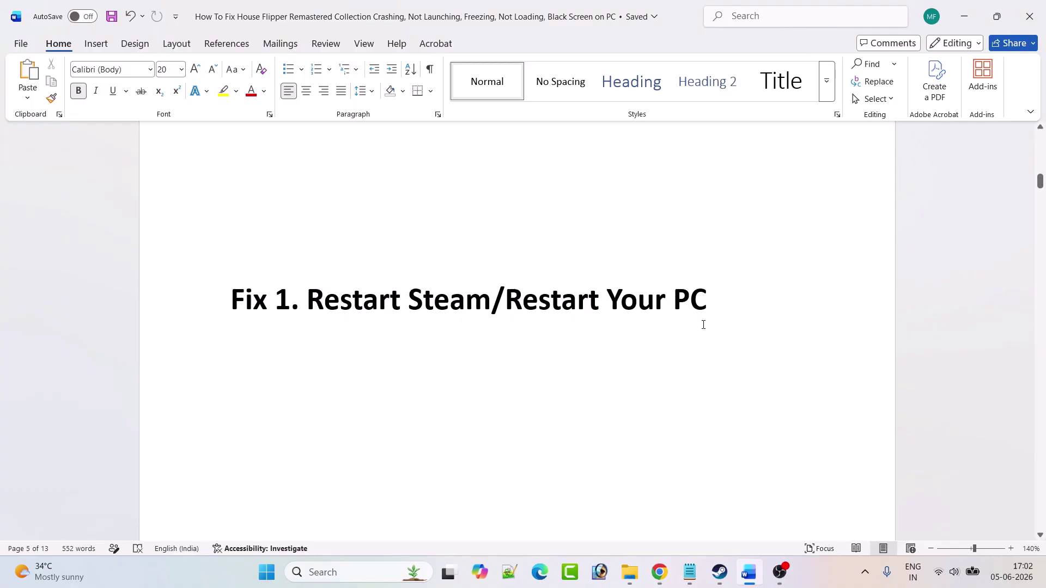
- Switch to Steam, bring up its Exit command without exiting, and return to the Word document
left_click(719, 572)
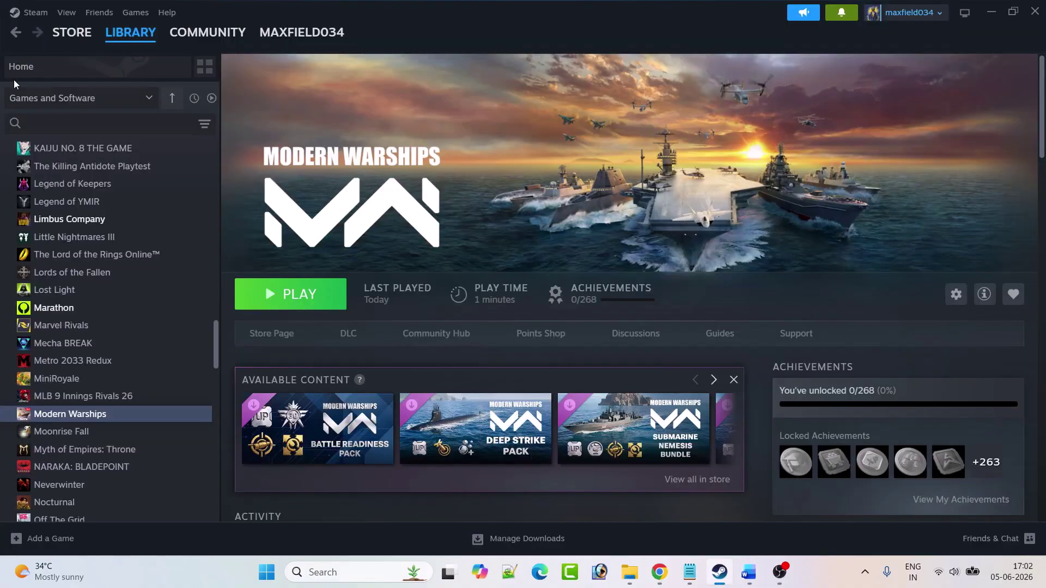
left_click(32, 12)
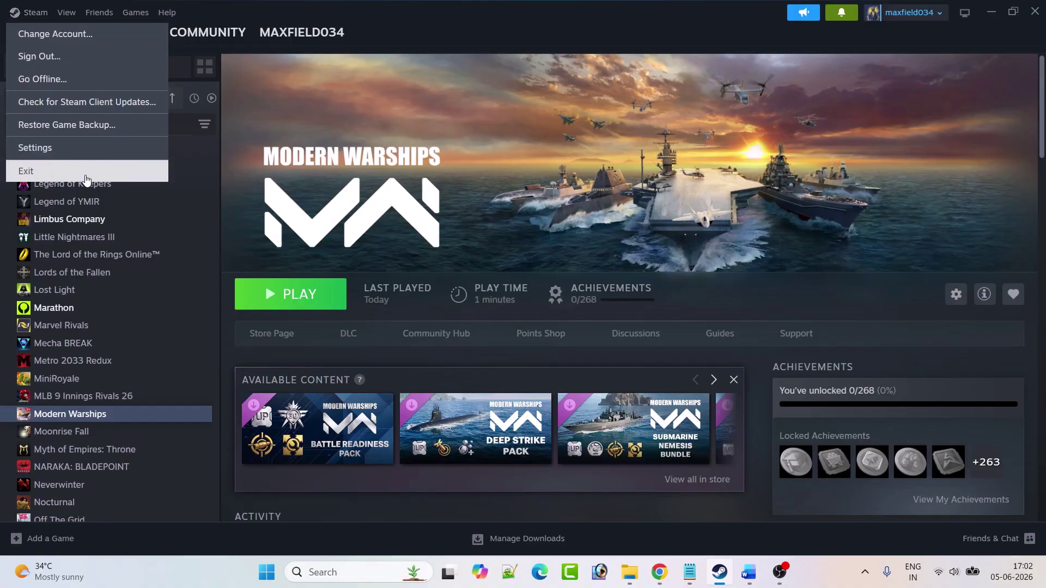
left_click(237, 198)
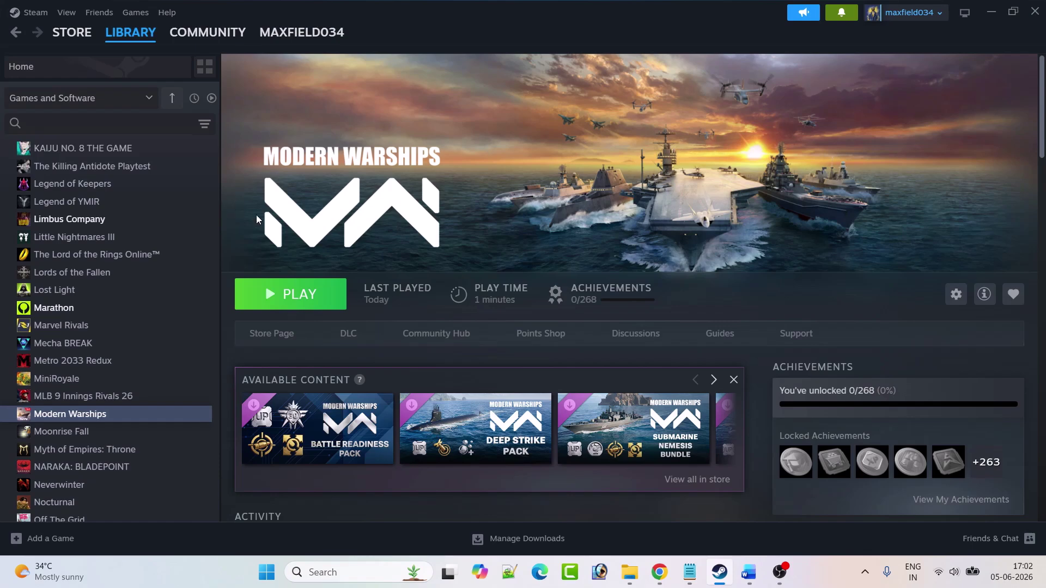
left_click(751, 578)
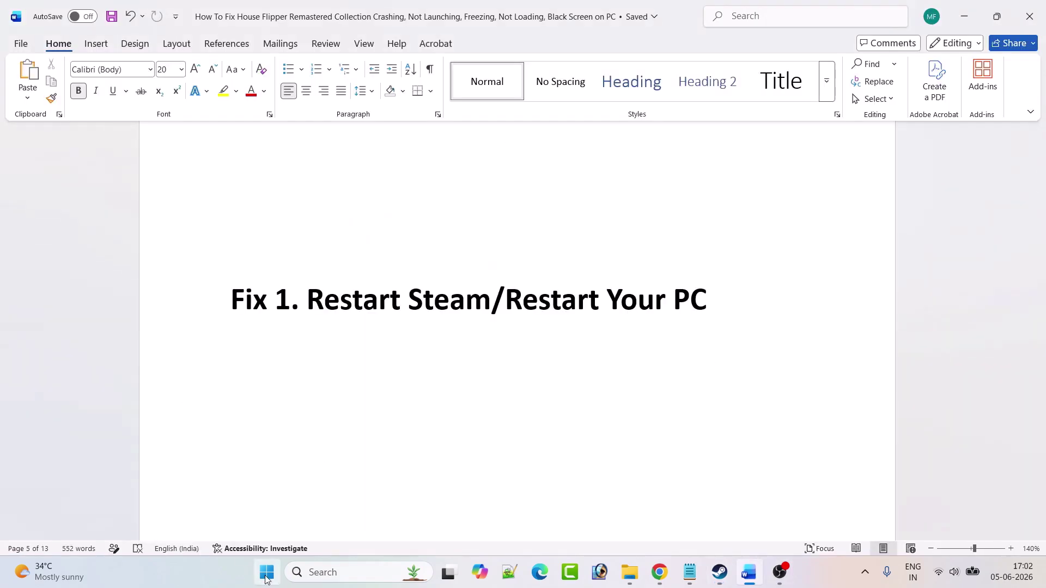
- Bring up the Windows power options to locate Restart, and dismiss them without restarting the PC
left_click(266, 578)
left_click(691, 525)
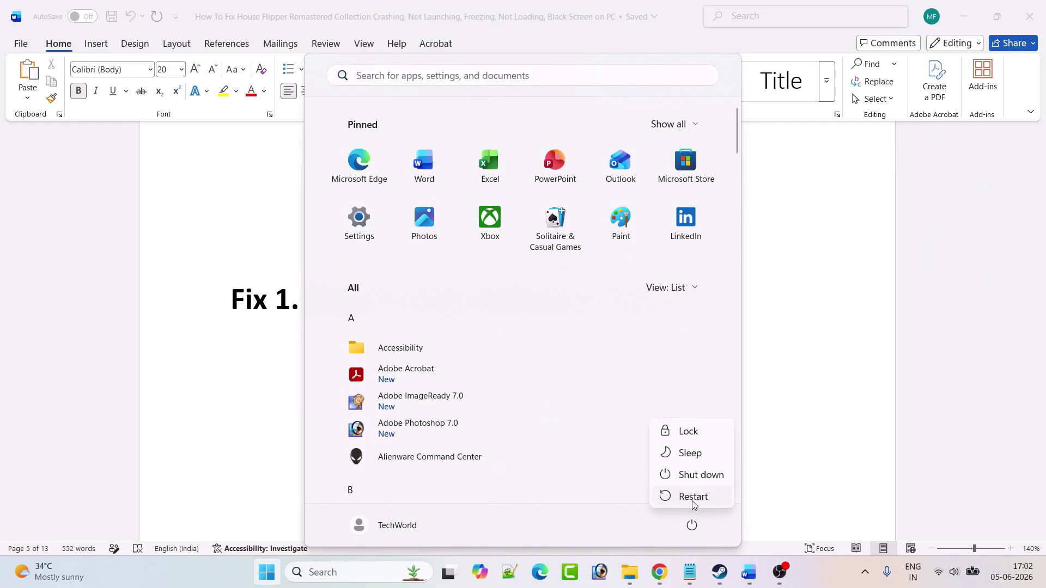
left_click(832, 430)
- Read Fix 2 on closing conflicting or unnecessary programs in the document and continue to Fix 3 on disabling overlays
scroll(512, 359, "down", 2)
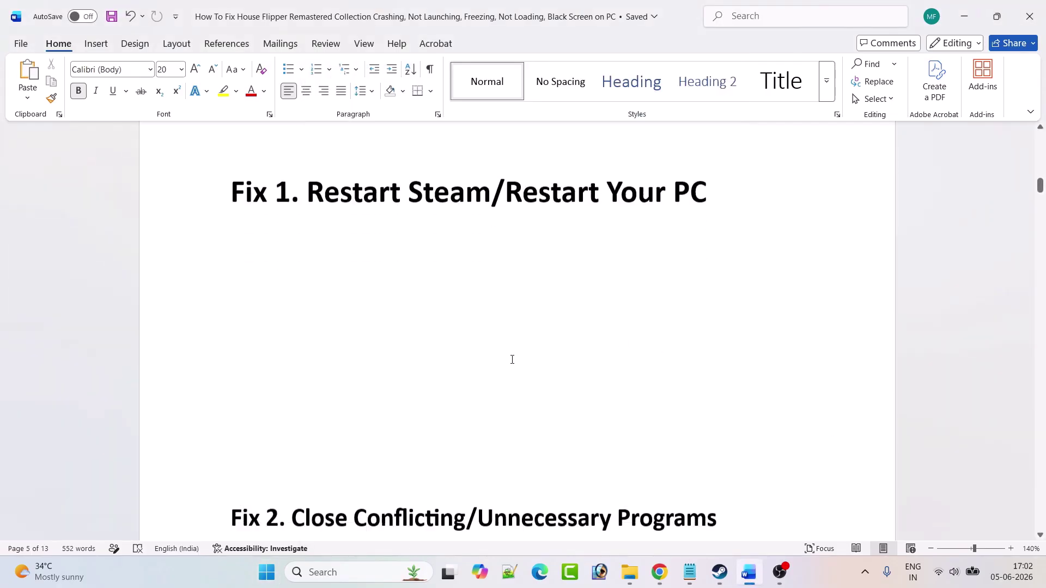
scroll(512, 359, "down", 5)
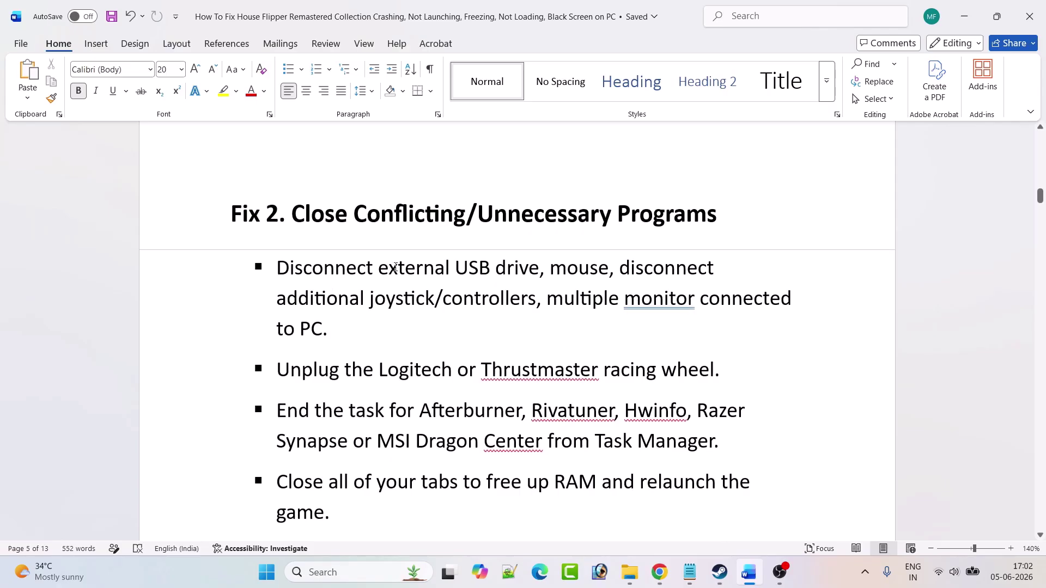
scroll(599, 267, "down", 1)
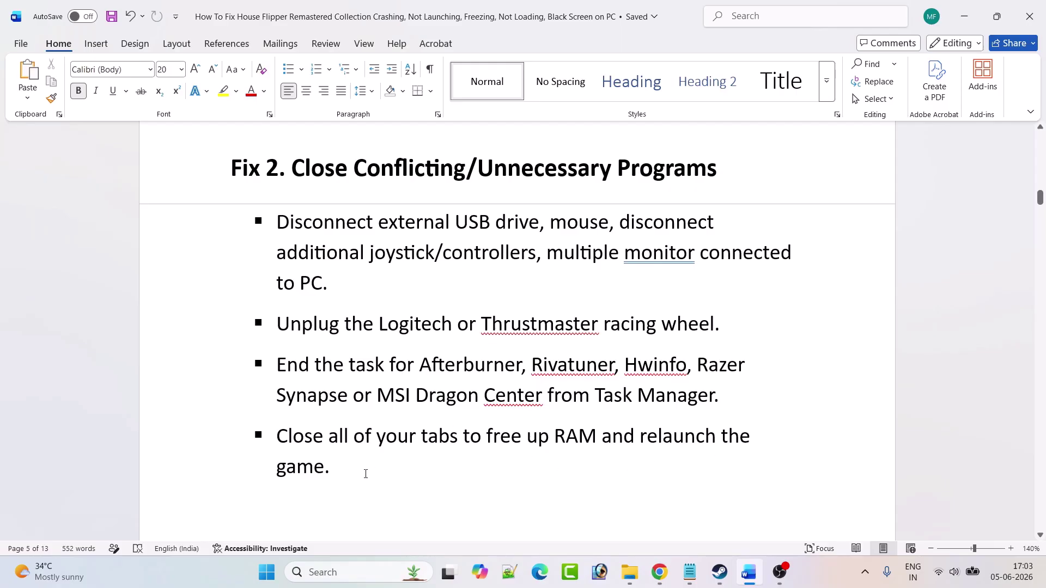
scroll(434, 350, "down", 6)
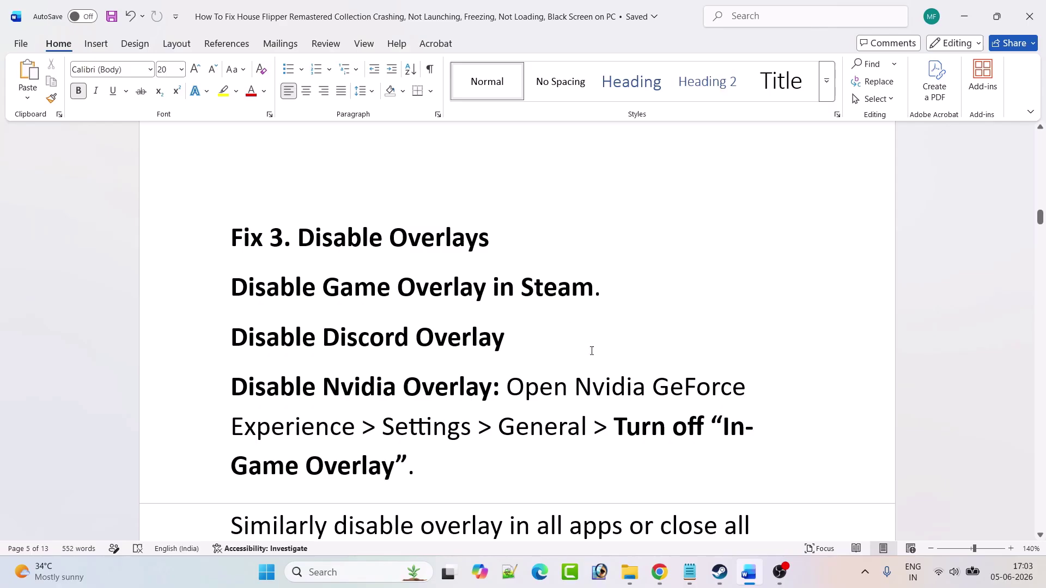
- Switch to Steam and turn off the in-game Steam Overlay in the properties of Modern Warships
key("alt+Tab")
scroll(98, 316, "down", 1)
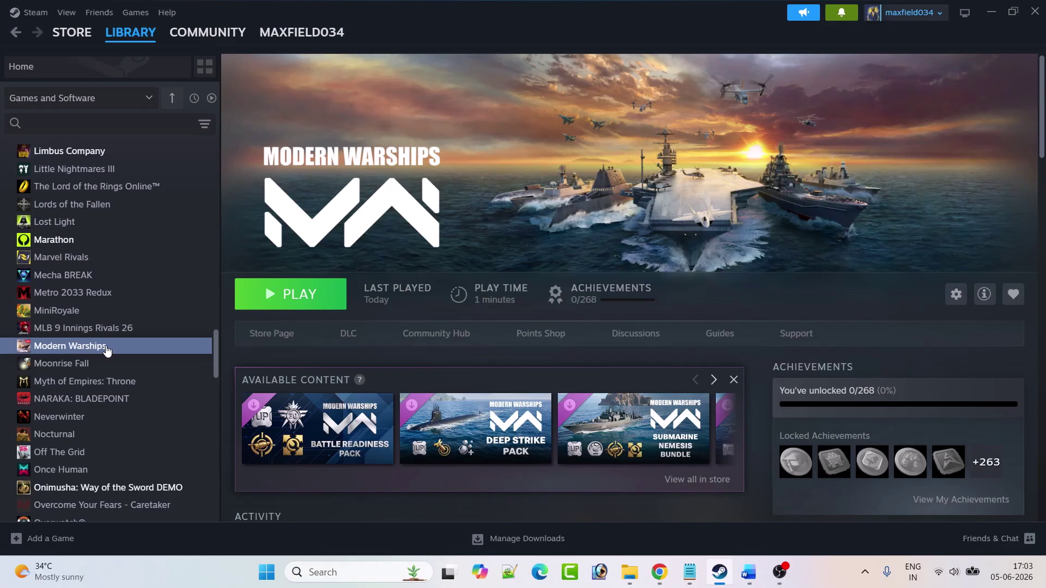
right_click(106, 347)
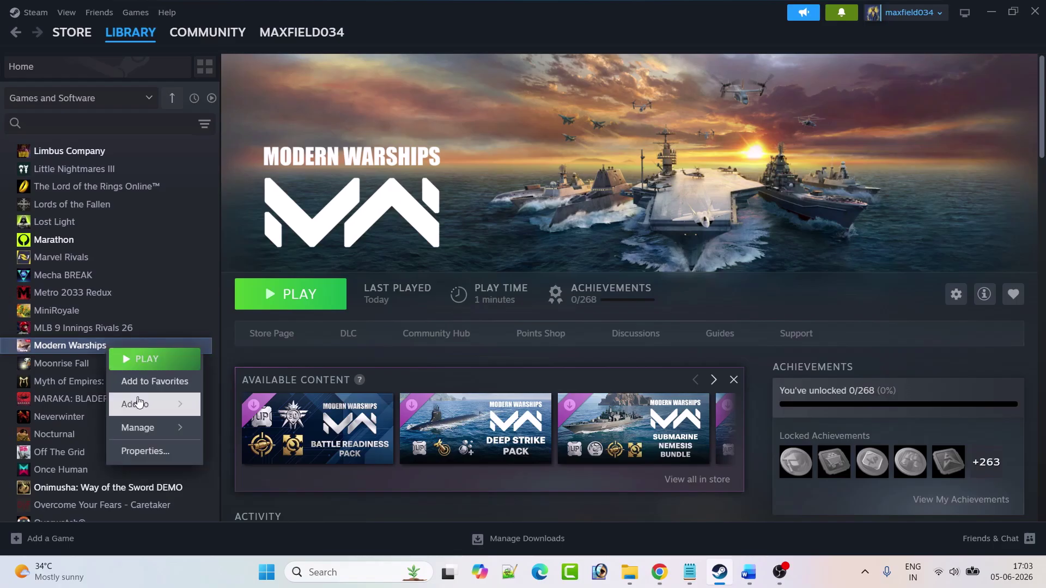
left_click(137, 450)
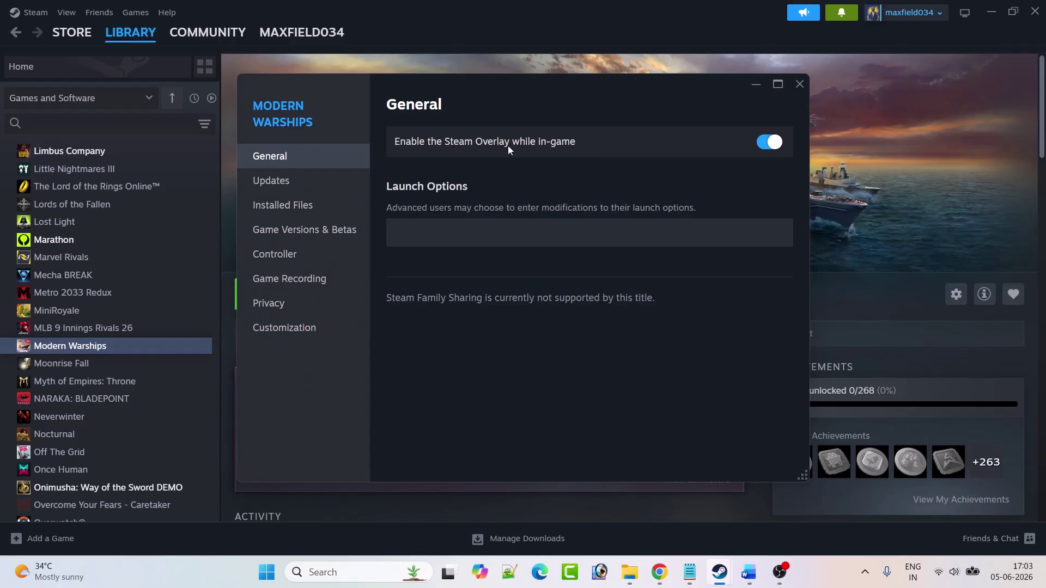
left_click(766, 143)
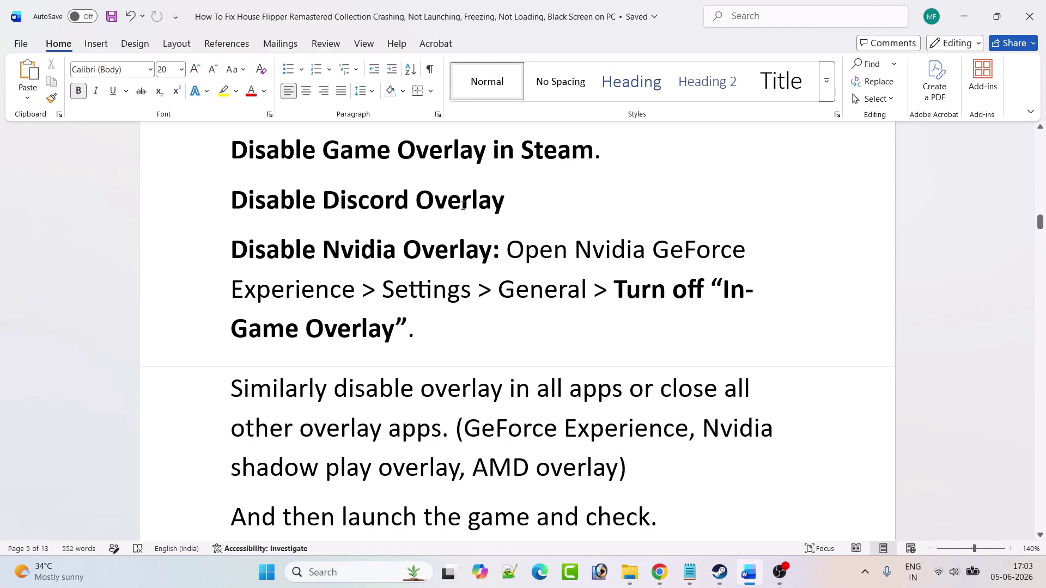
- Read on to Fix 4 in the document, launch the NVIDIA App, and check for Game Ready Driver updates
scroll(300, 220, "down", 1)
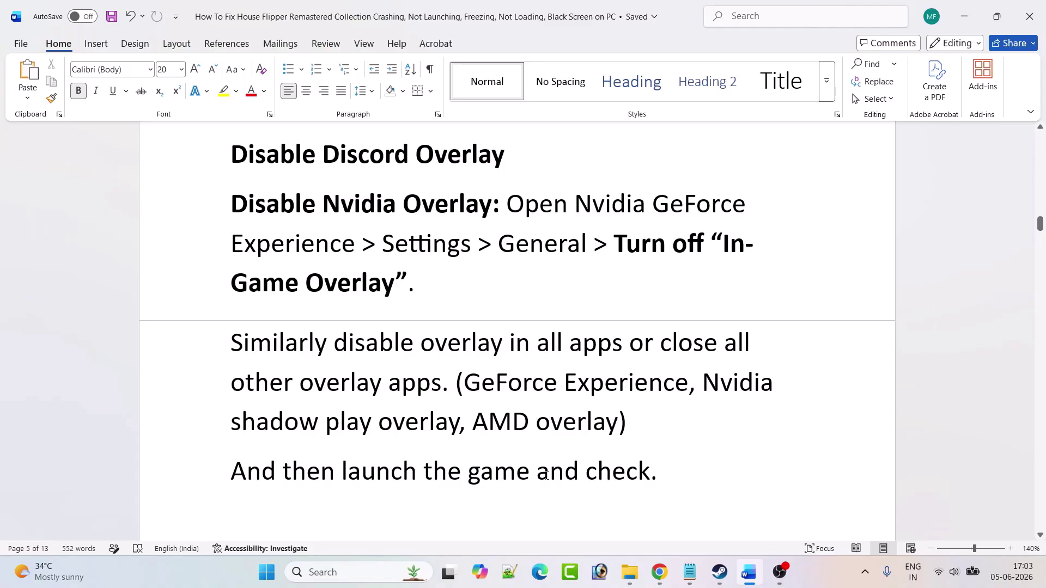
scroll(654, 481, "down", 6)
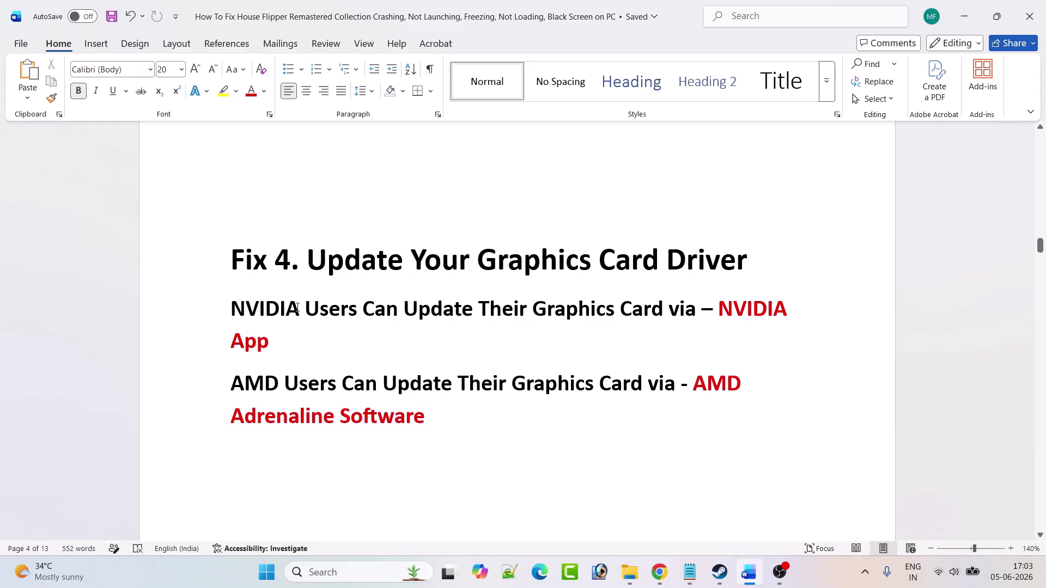
left_click(337, 573)
type("nvidia app")
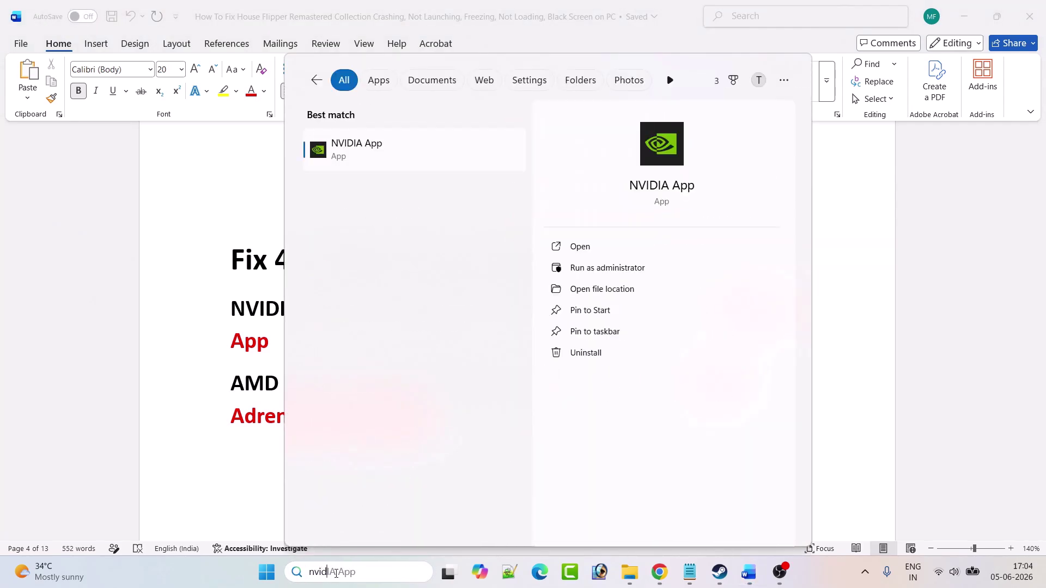
left_click(581, 243)
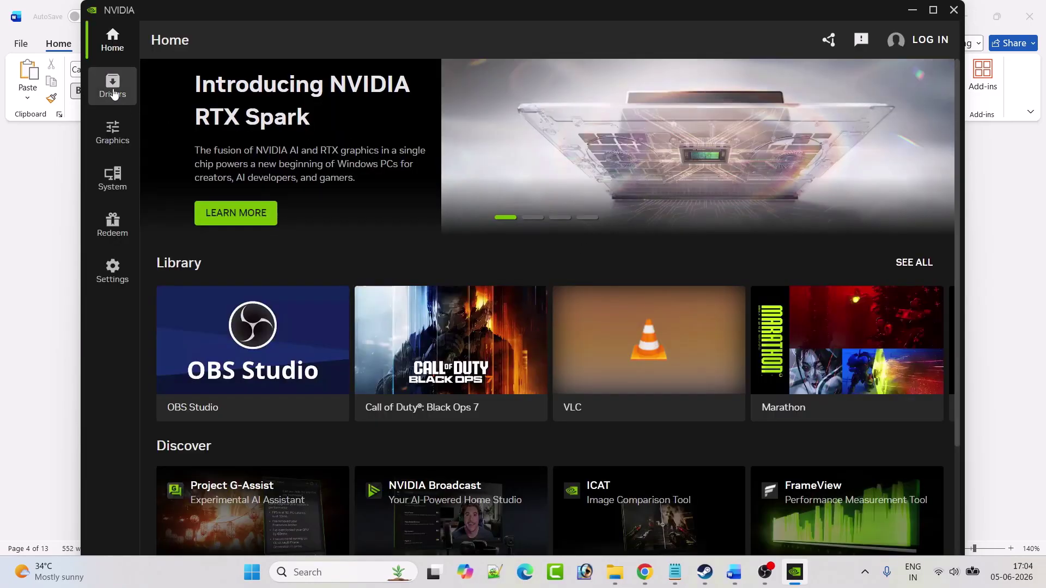
left_click(114, 87)
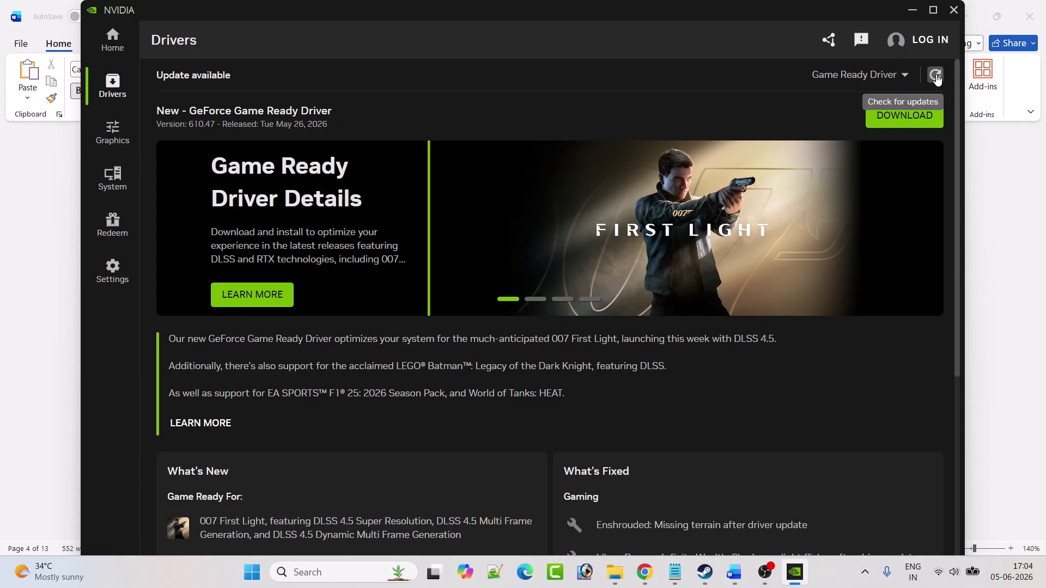
left_click(935, 76)
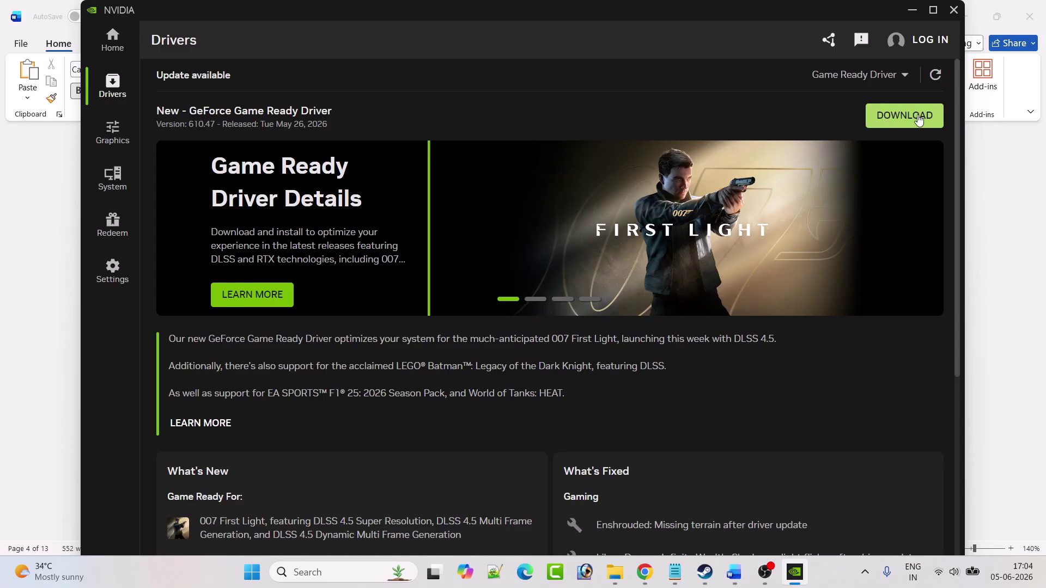
- Look up the PC restart option in Windows without using it, and go back to the Word document at Fix 5
left_click(251, 572)
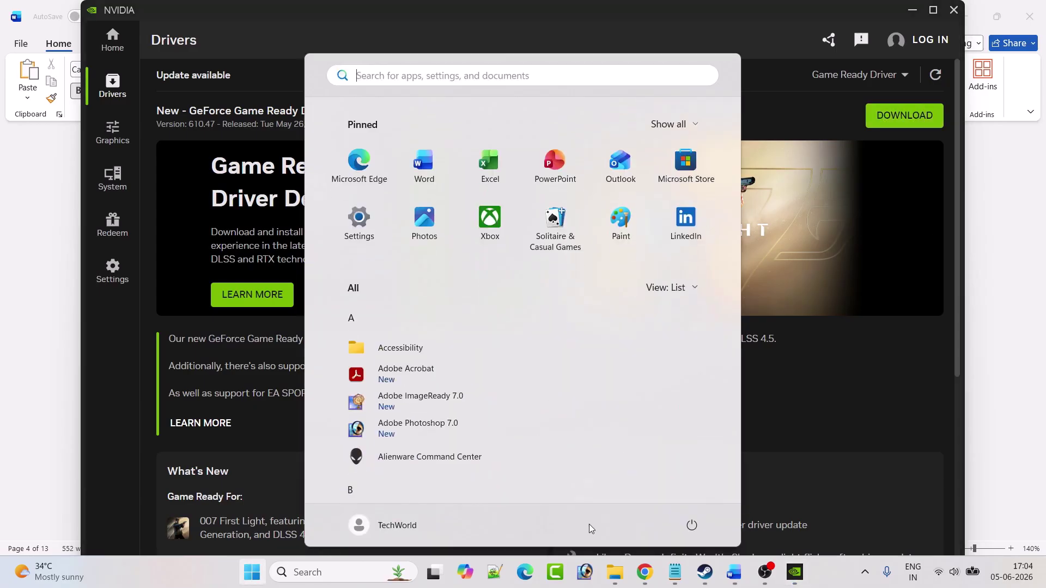
left_click(691, 526)
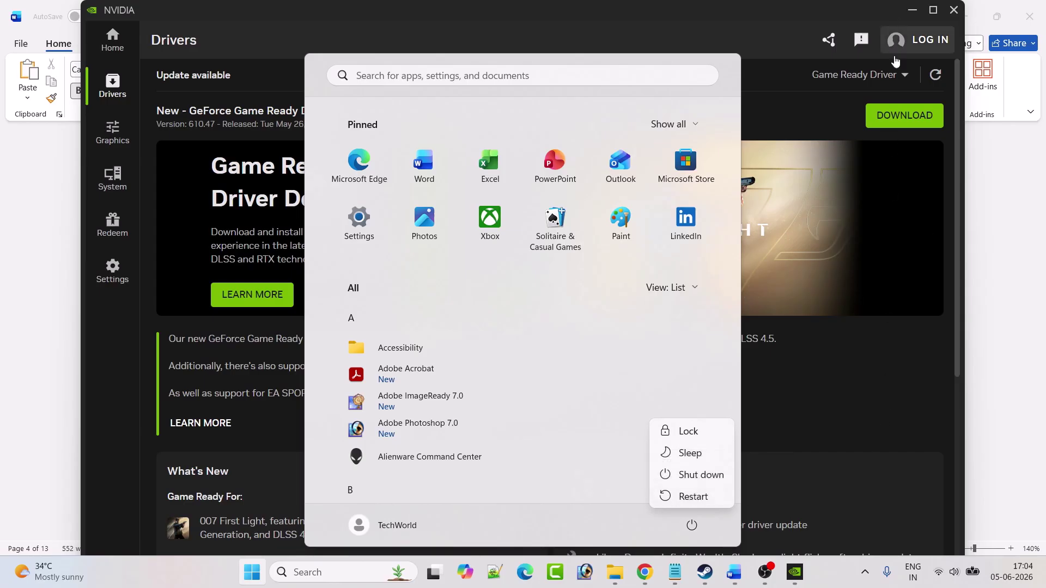
left_click(734, 572)
scroll(420, 402, "down", 5)
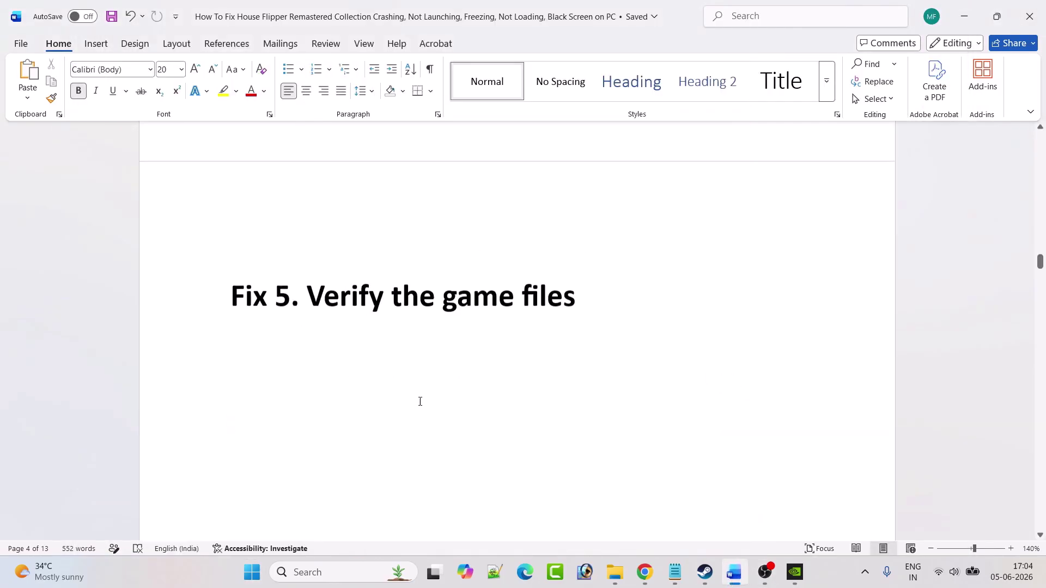
- Switch to Steam, view the Installed Files properties of Modern Warships for the file integrity check, and close them without running it
left_click(704, 572)
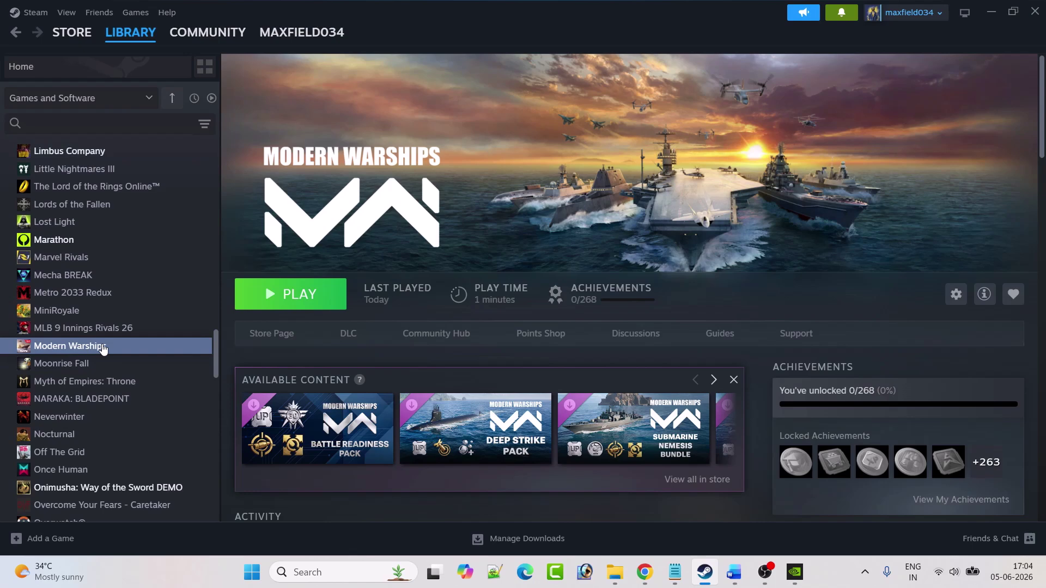
right_click(102, 348)
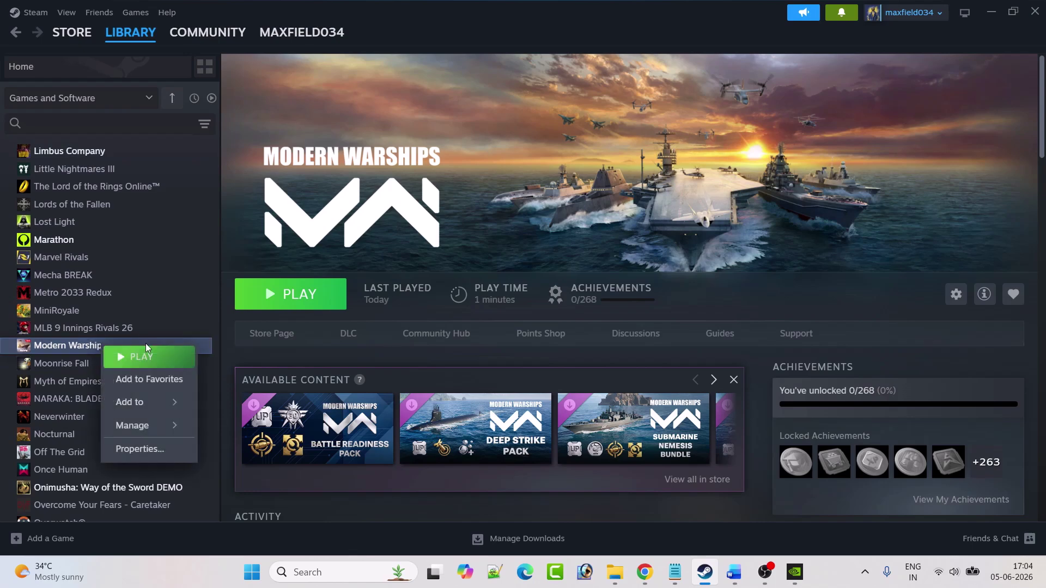
left_click(136, 450)
left_click(310, 213)
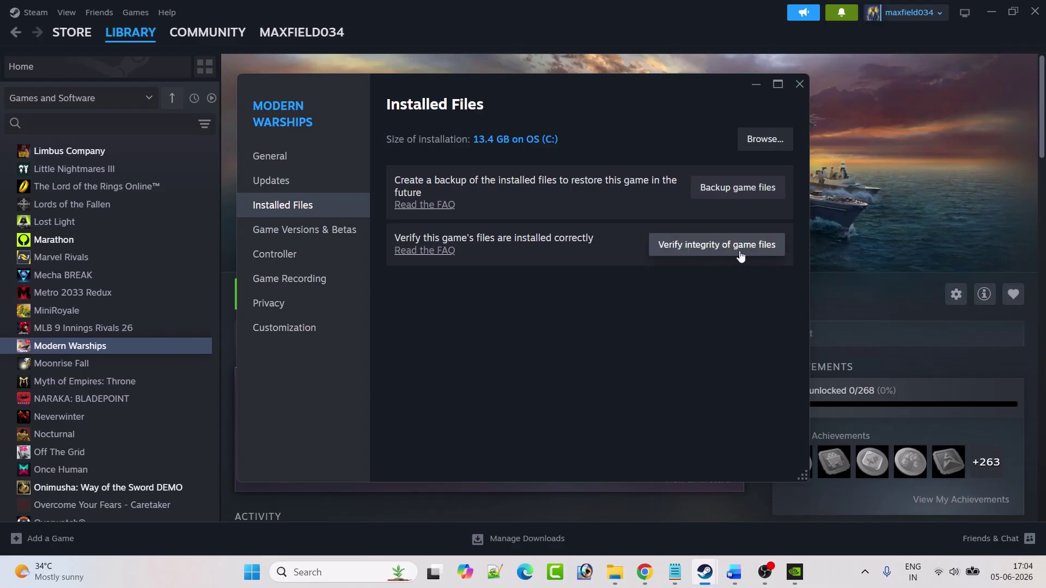
left_click(801, 84)
- Return to the Word document and read Fix 6 on launching the HouseFlipper exe from its installation folder and running it as administrator
left_click(734, 572)
scroll(467, 306, "down", 3)
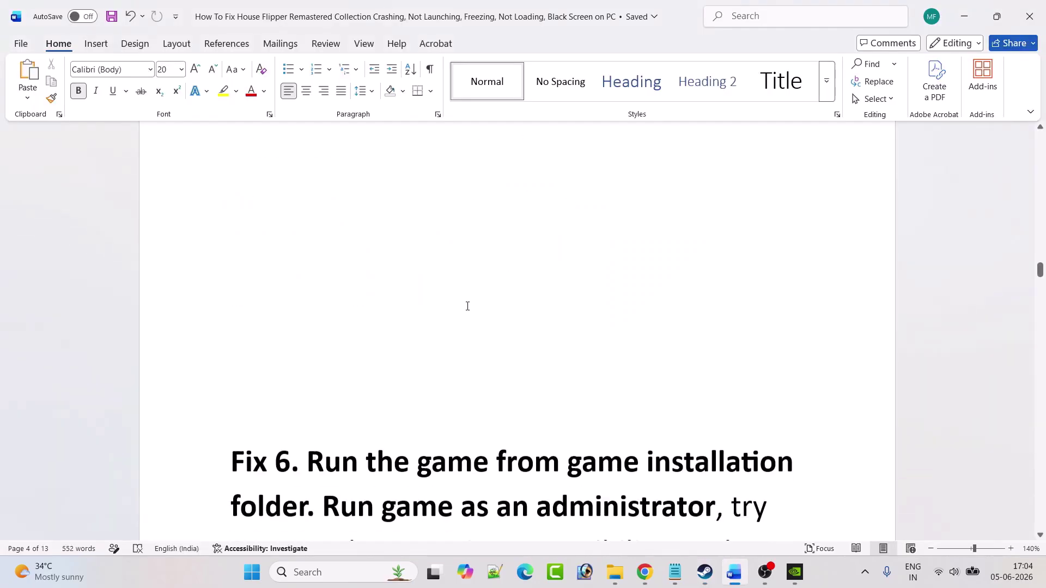
scroll(545, 349, "down", 4)
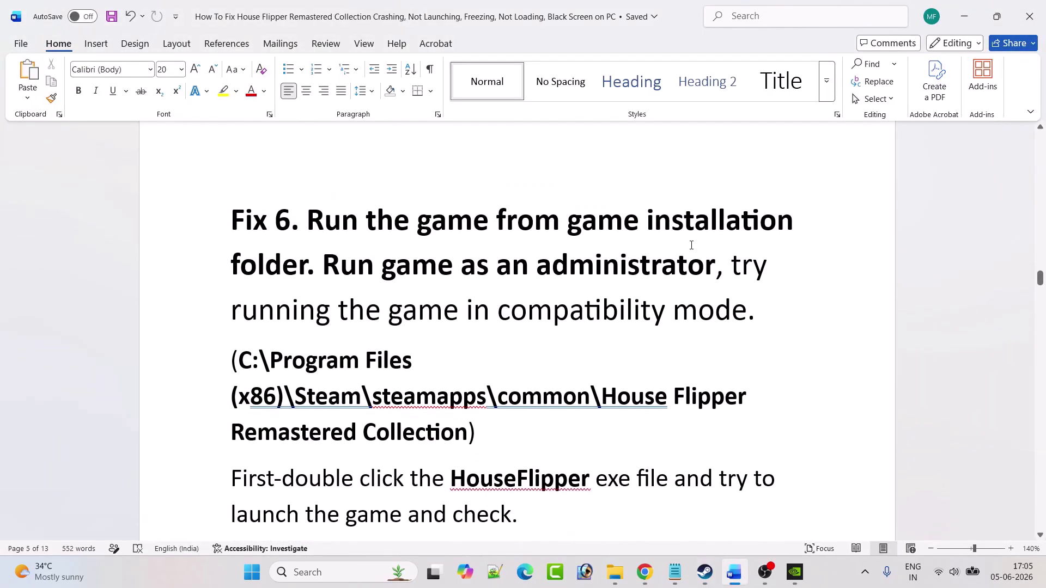
scroll(400, 278, "down", 1)
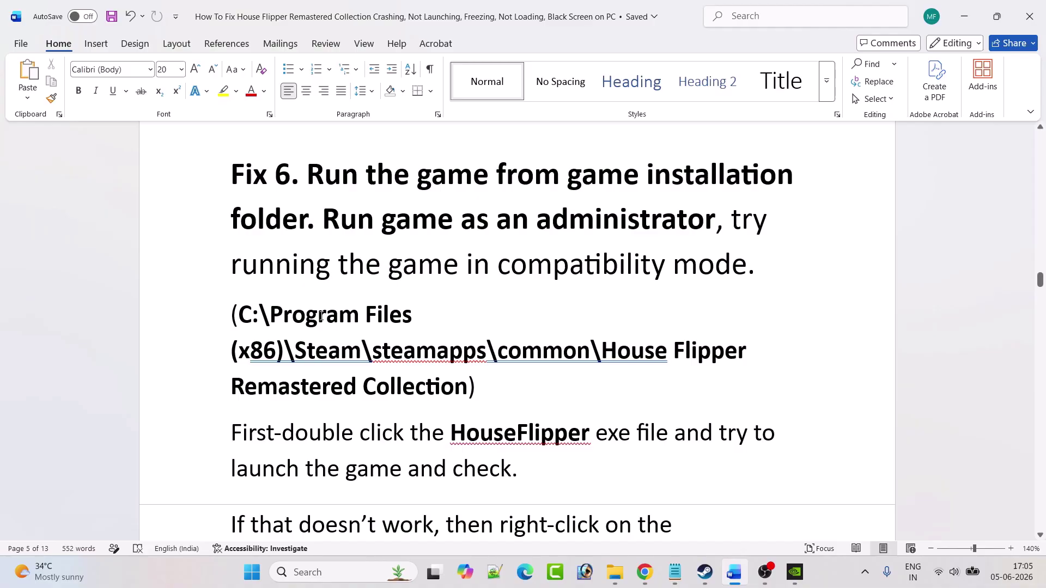
scroll(329, 324, "down", 1)
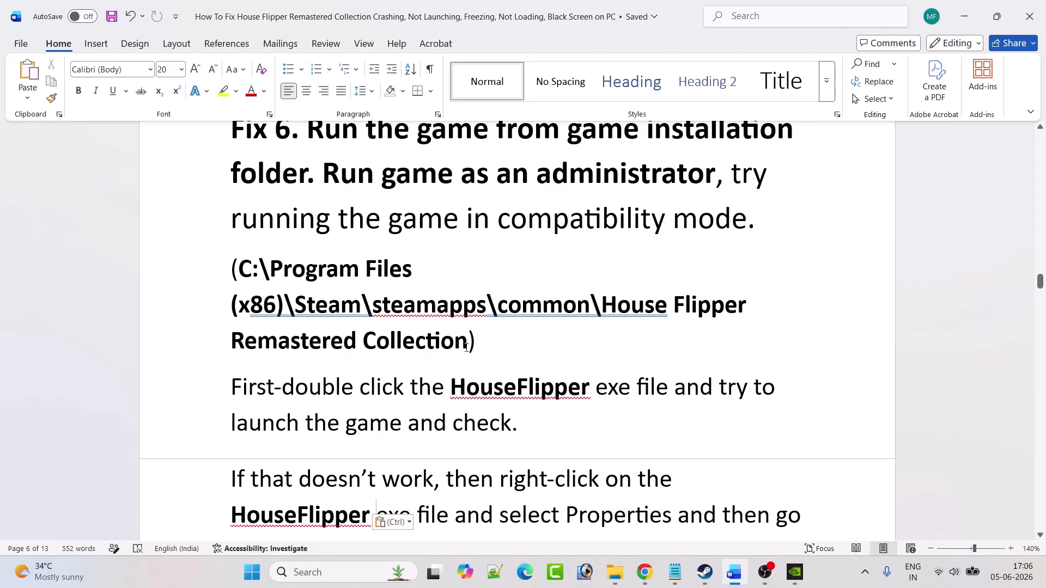
scroll(465, 347, "down", 2)
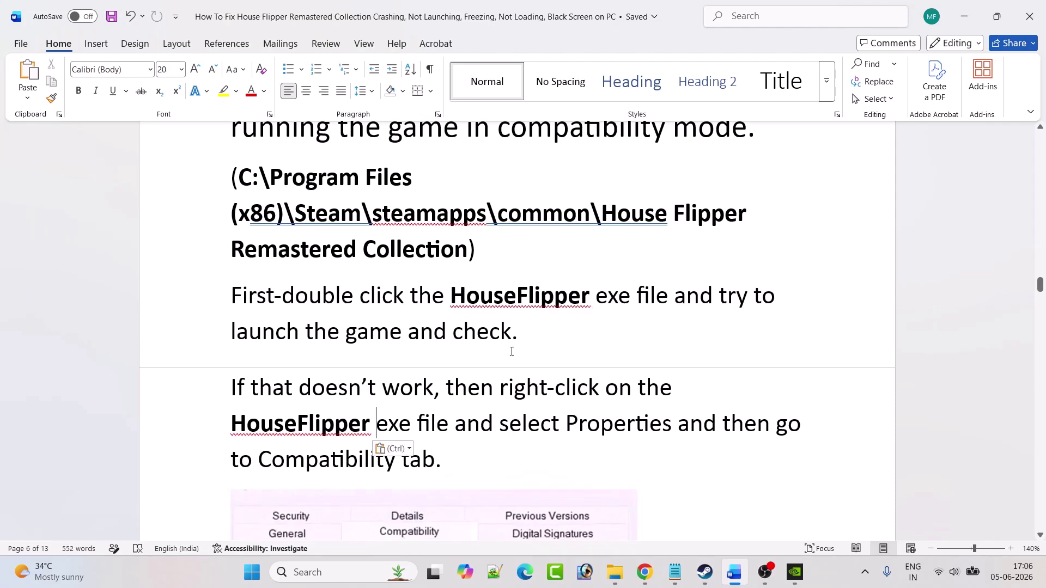
scroll(512, 353, "down", 1)
scroll(512, 352, "down", 1)
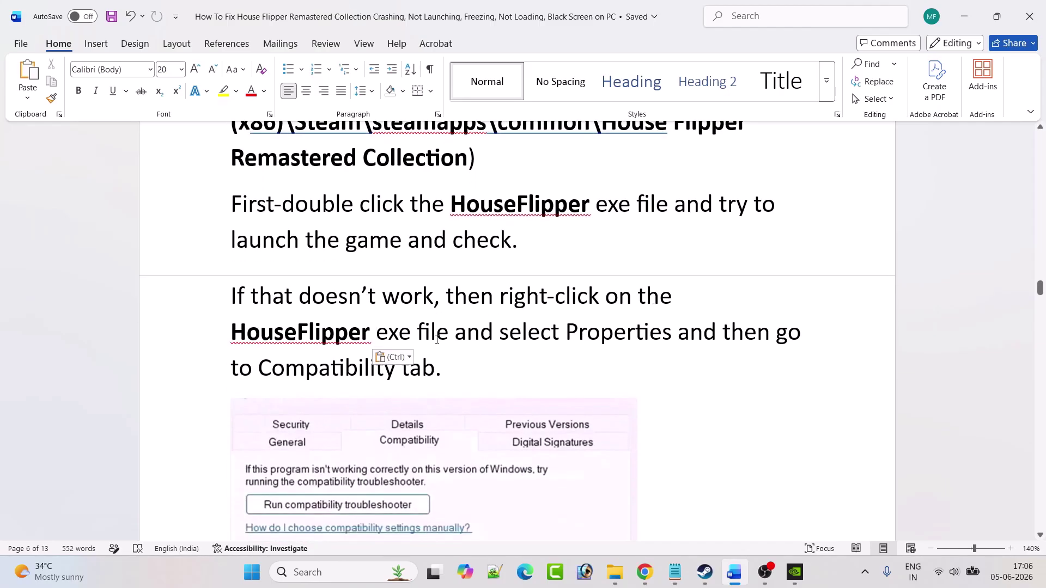
scroll(811, 337, "down", 5)
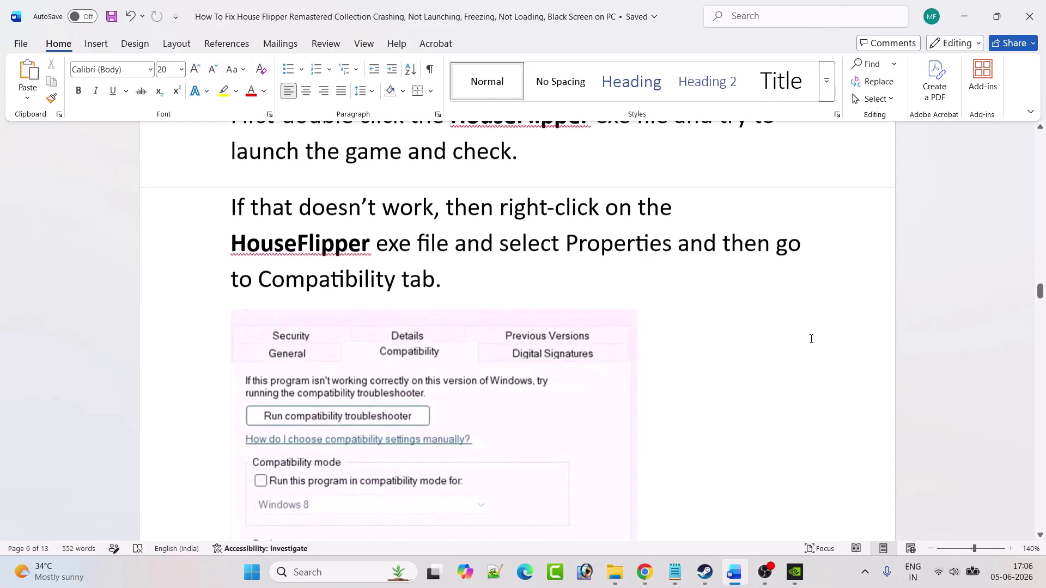
scroll(518, 252, "down", 3)
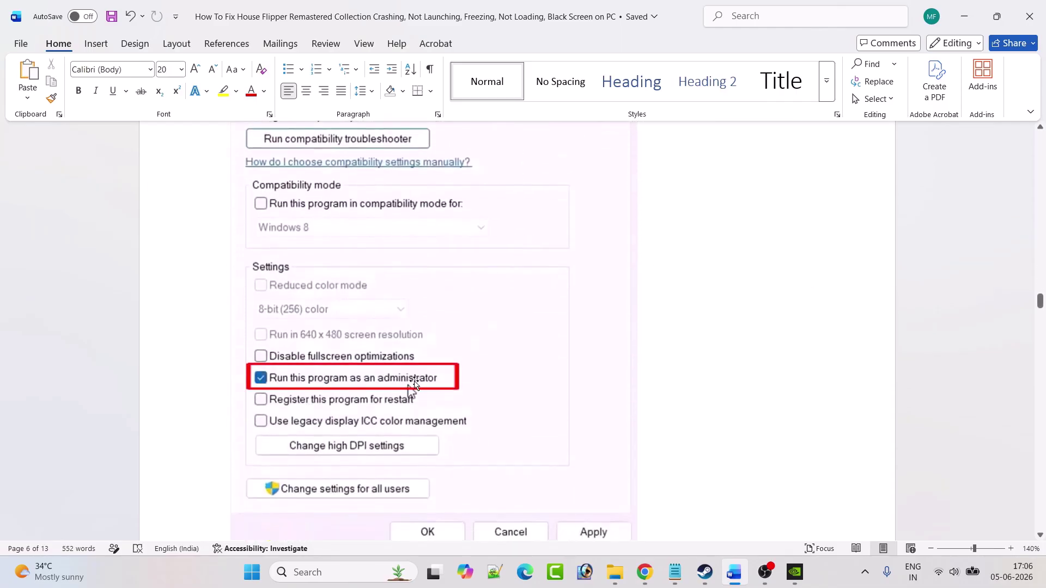
scroll(427, 384, "down", 1)
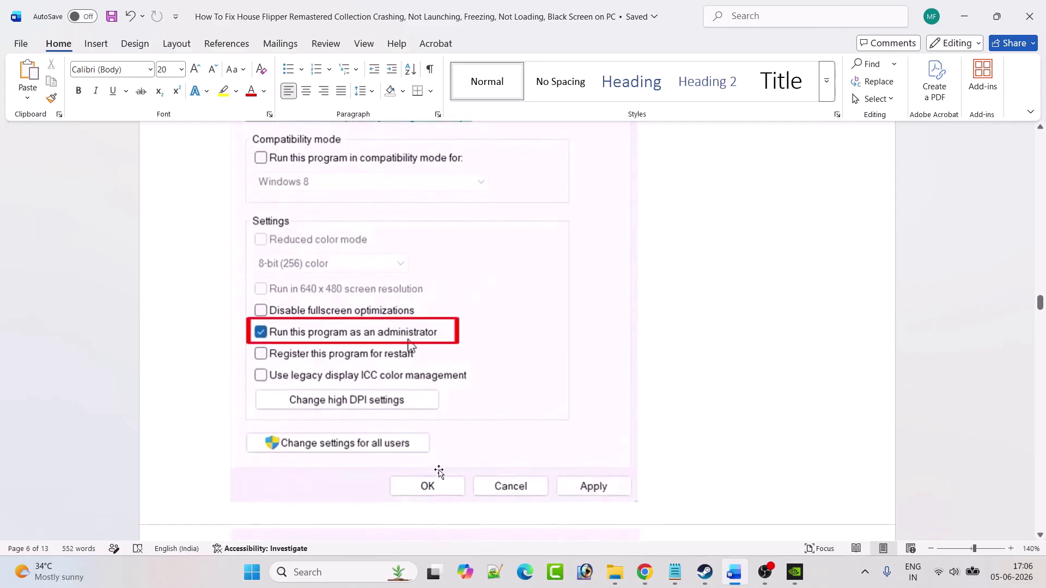
- Paste the exe name HouseFlipper into the Fix 6 sentence about opening the exe file's Properties and Compatibility settings
scroll(656, 348, "up", 11)
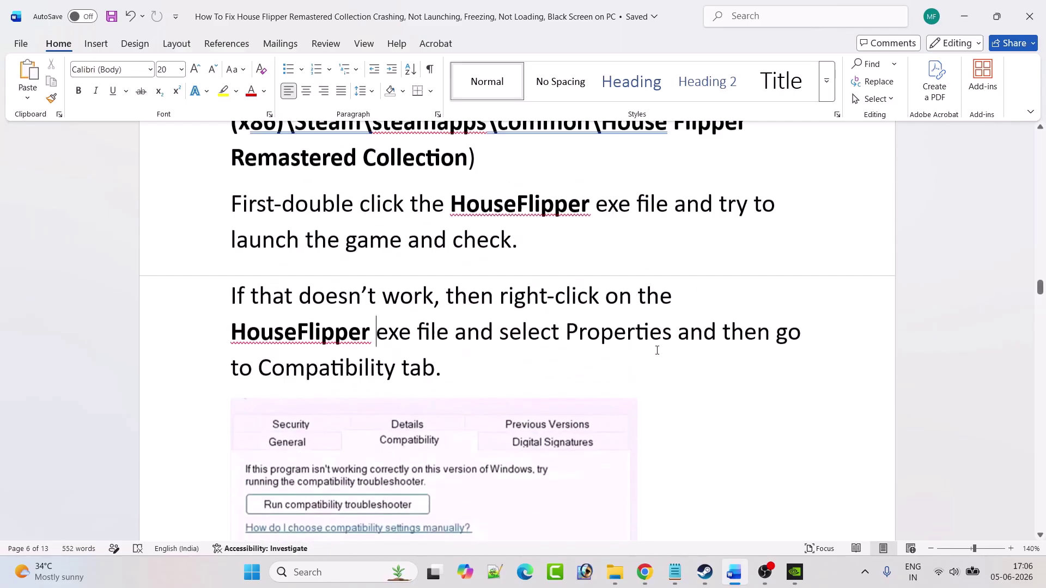
key("ctrl+v")
left_click_drag(371, 425, 237, 419)
left_click(541, 424)
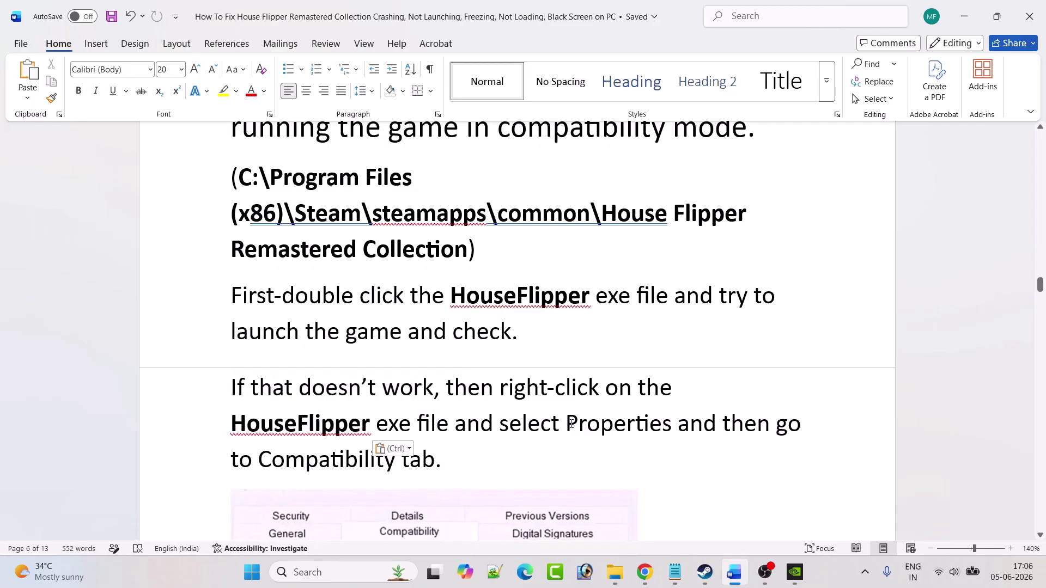
- Examine the Compatibility screenshot with Windows 8 mode, Disable fullscreen optimizations and Run as administrator, and read on to Fix 7
scroll(571, 425, "down", 8)
scroll(571, 425, "down", 11)
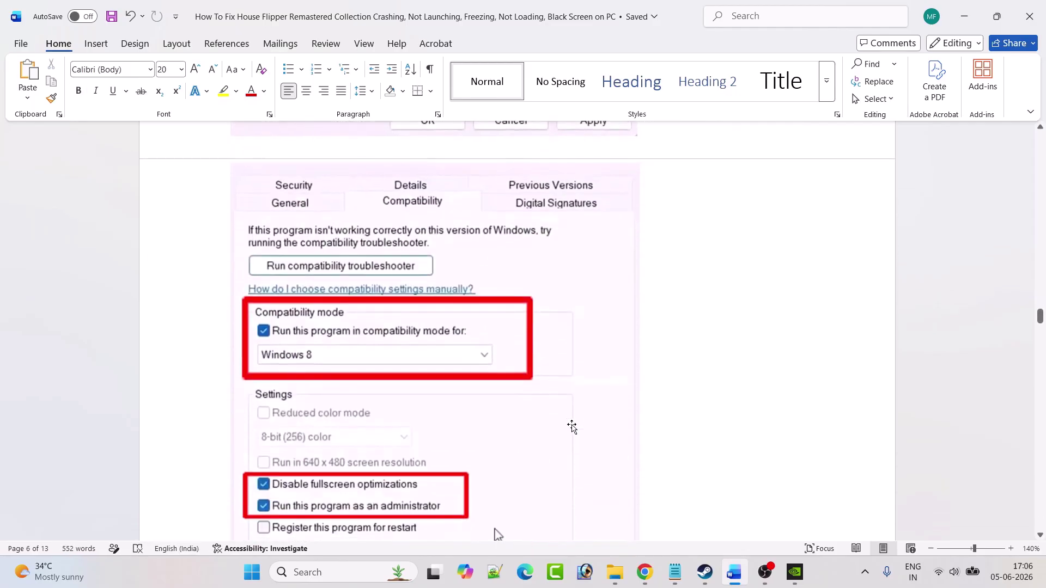
scroll(554, 297, "down", 1)
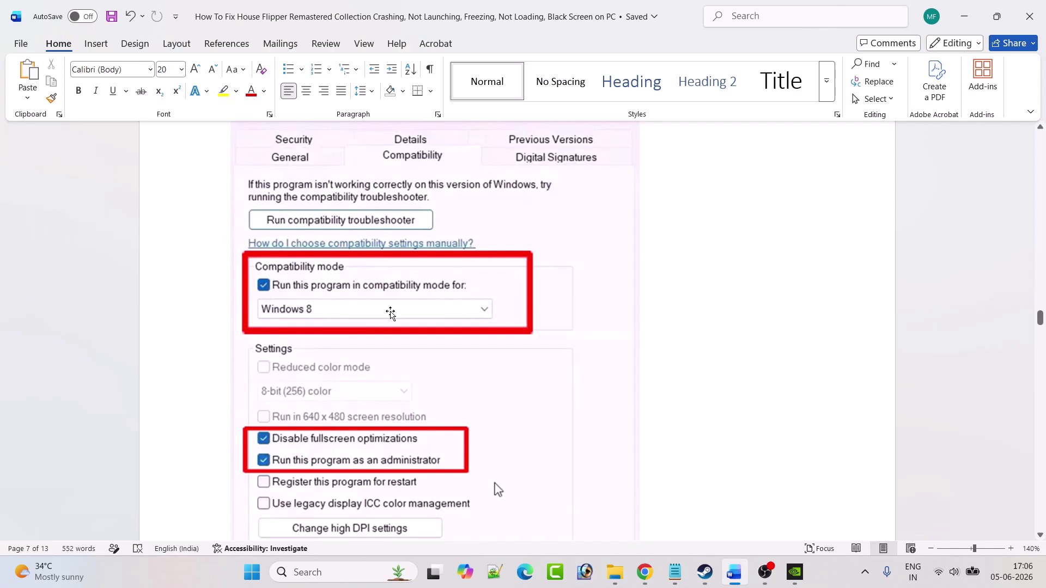
scroll(389, 315, "down", 3)
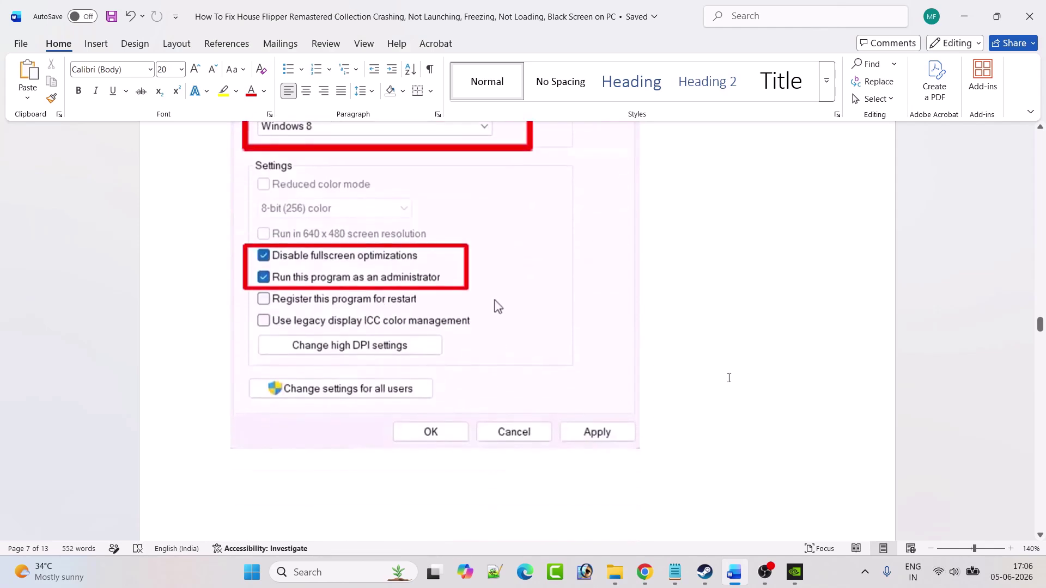
scroll(729, 378, "up", 3)
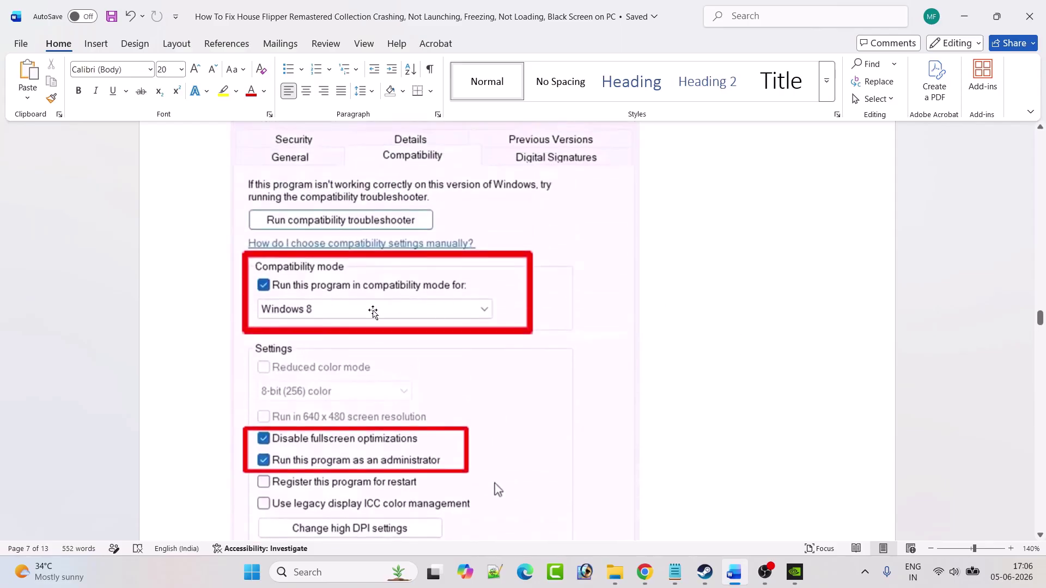
scroll(366, 420, "down", 3)
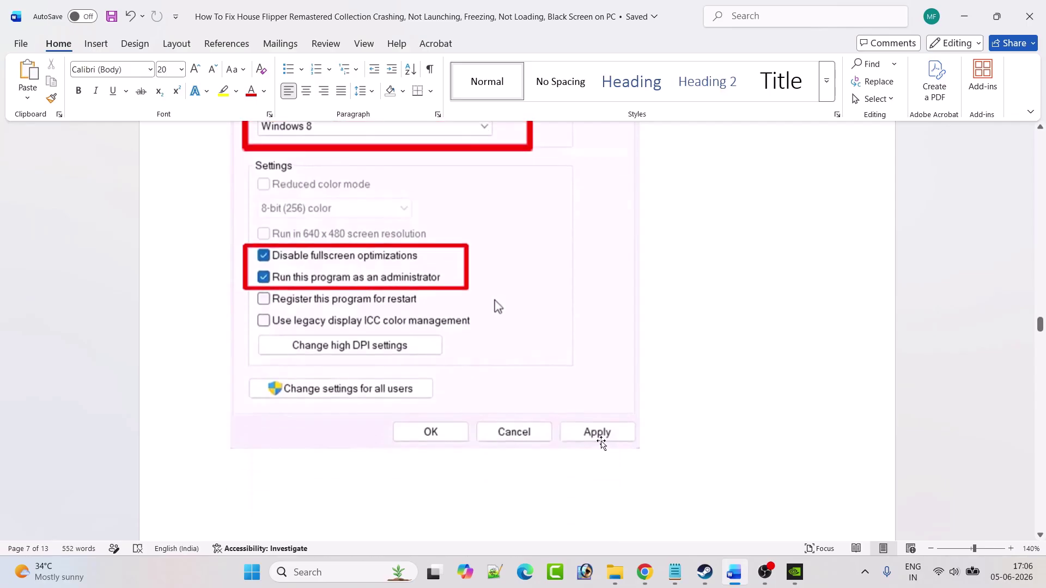
scroll(764, 364, "up", 2)
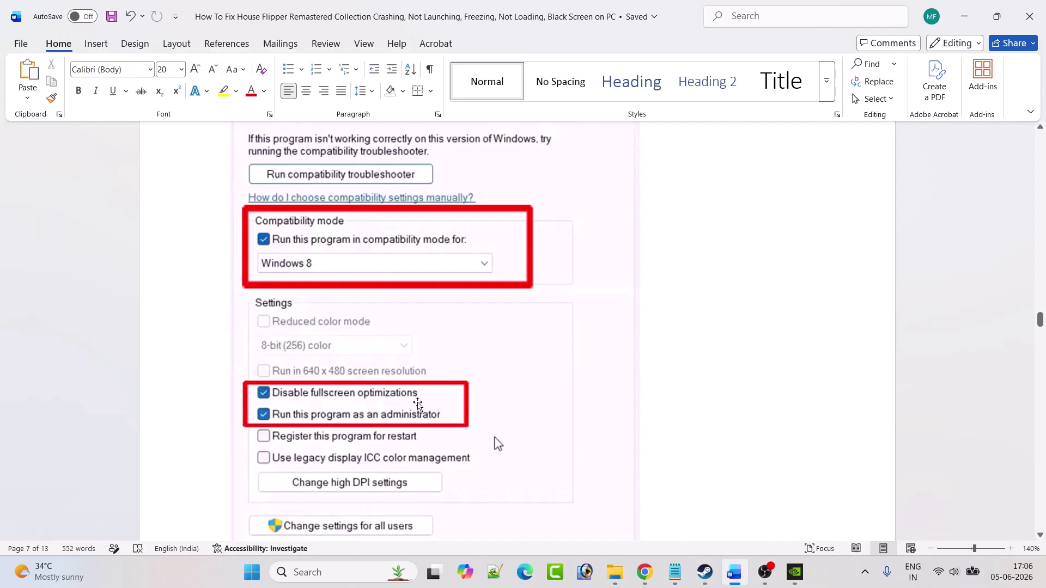
scroll(417, 404, "down", 2)
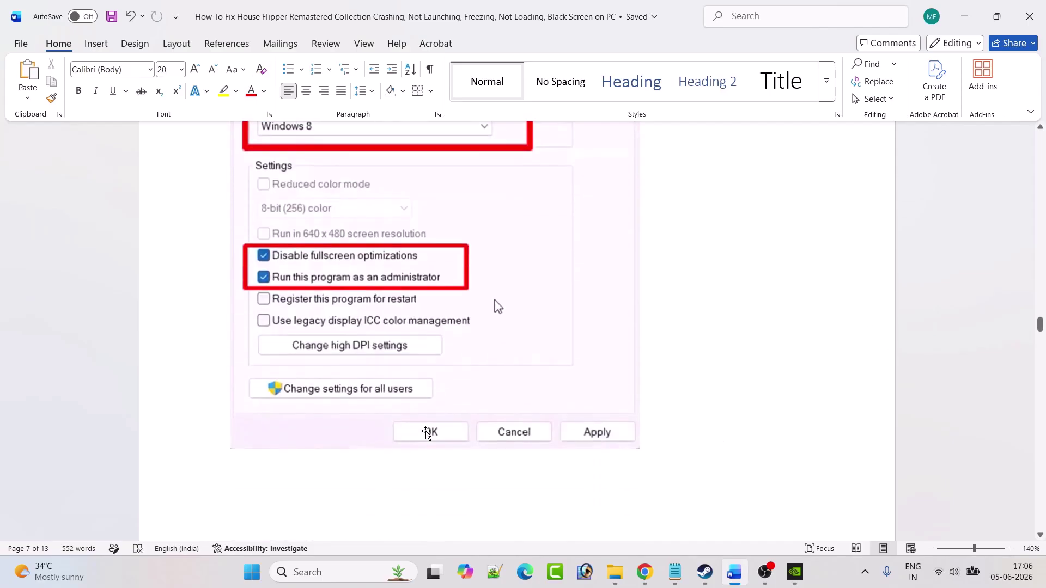
scroll(771, 343, "up", 2)
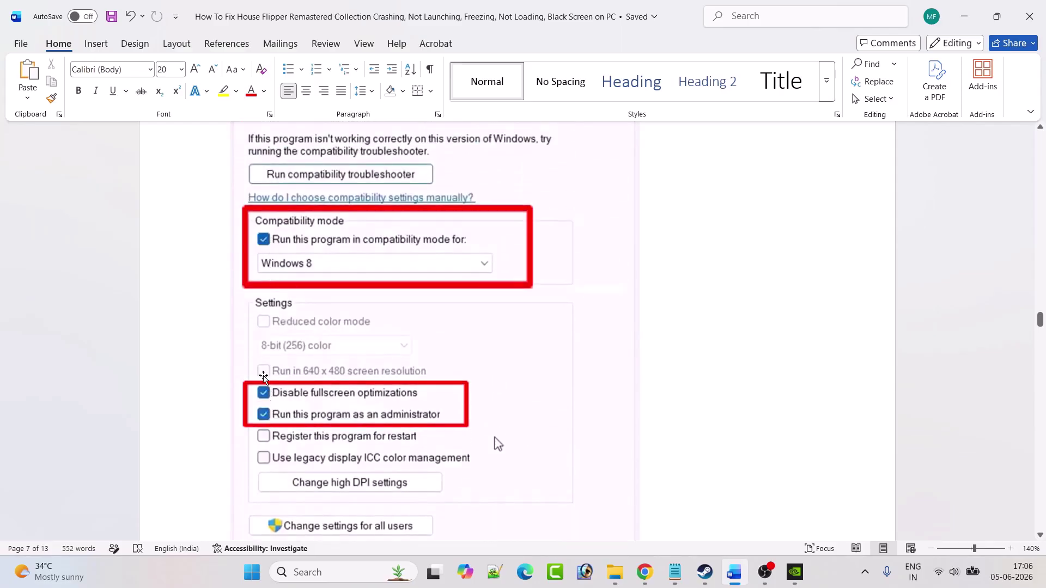
scroll(811, 396, "down", 1)
scroll(810, 395, "down", 1)
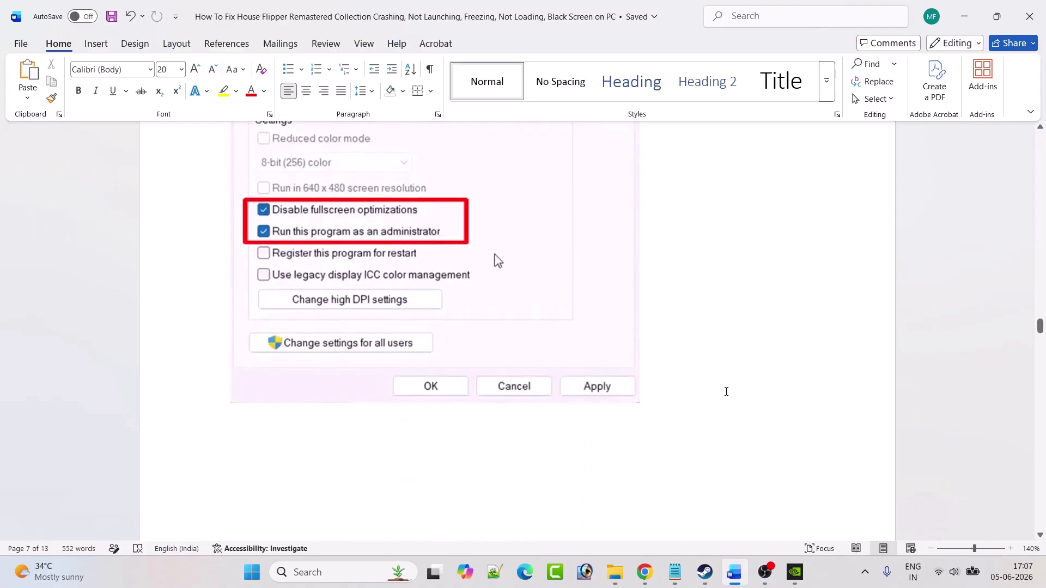
scroll(726, 391, "down", 5)
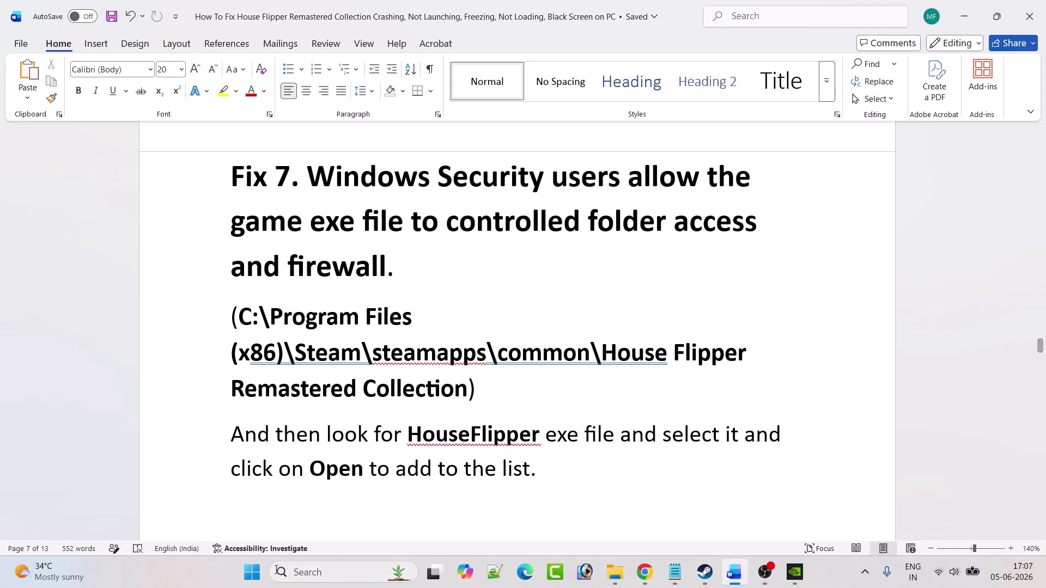
- Launch Windows Security and go through ransomware protection to the apps allowed through Controlled folder access
left_click(313, 573)
type("windows sec")
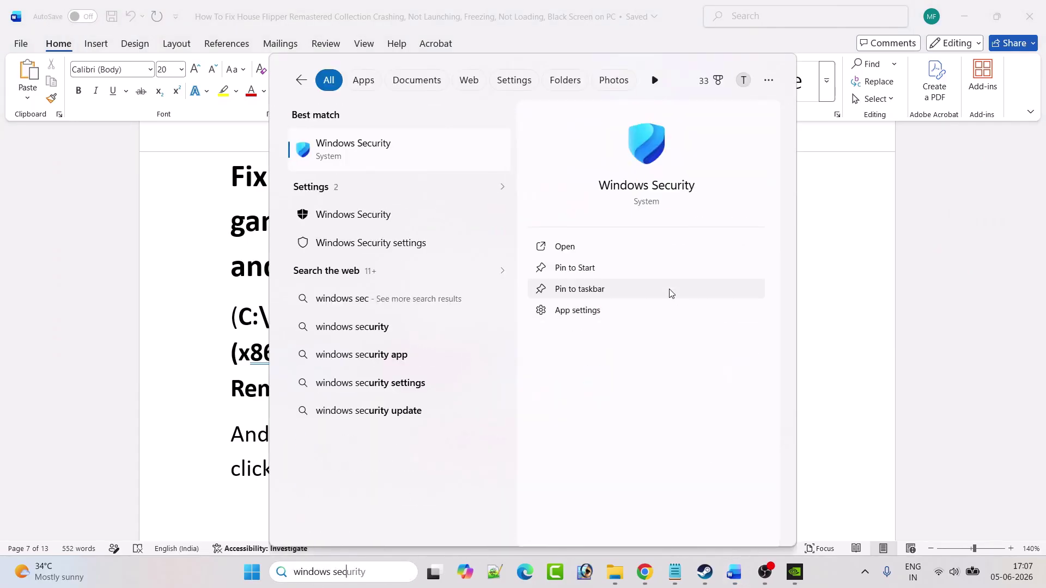
left_click(607, 248)
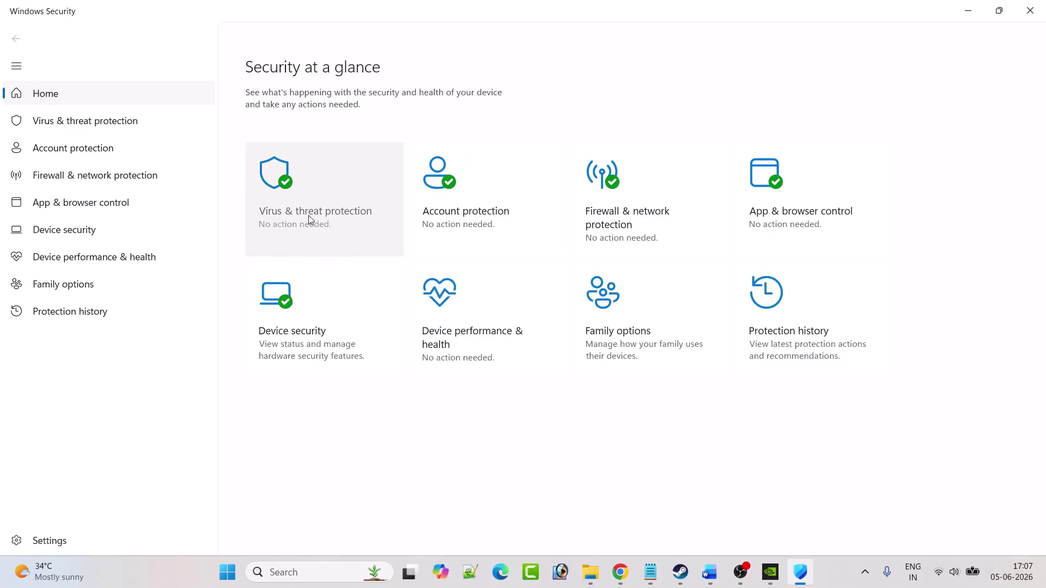
left_click(313, 218)
scroll(628, 298, "down", 3)
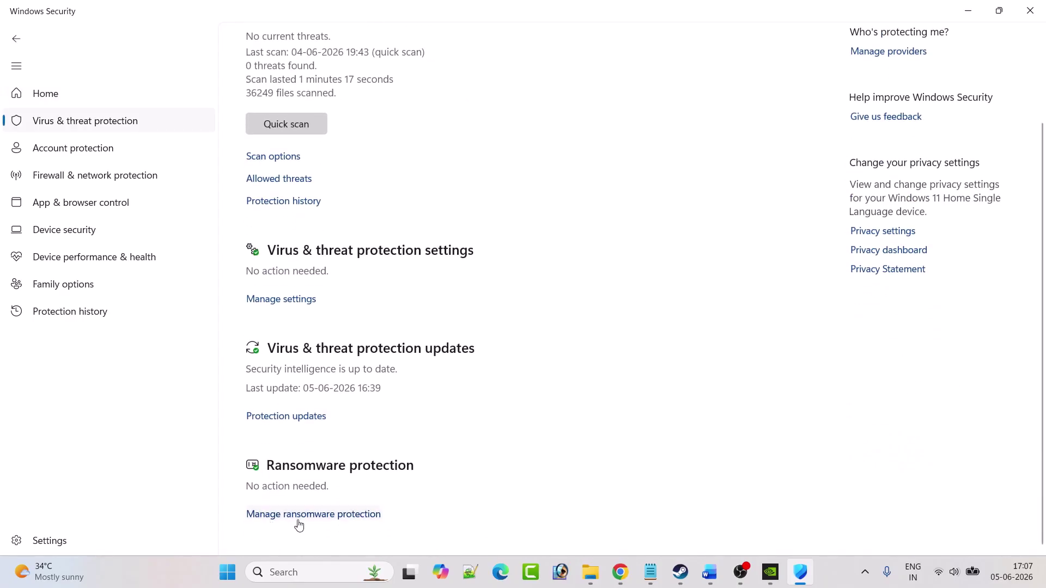
left_click(322, 514)
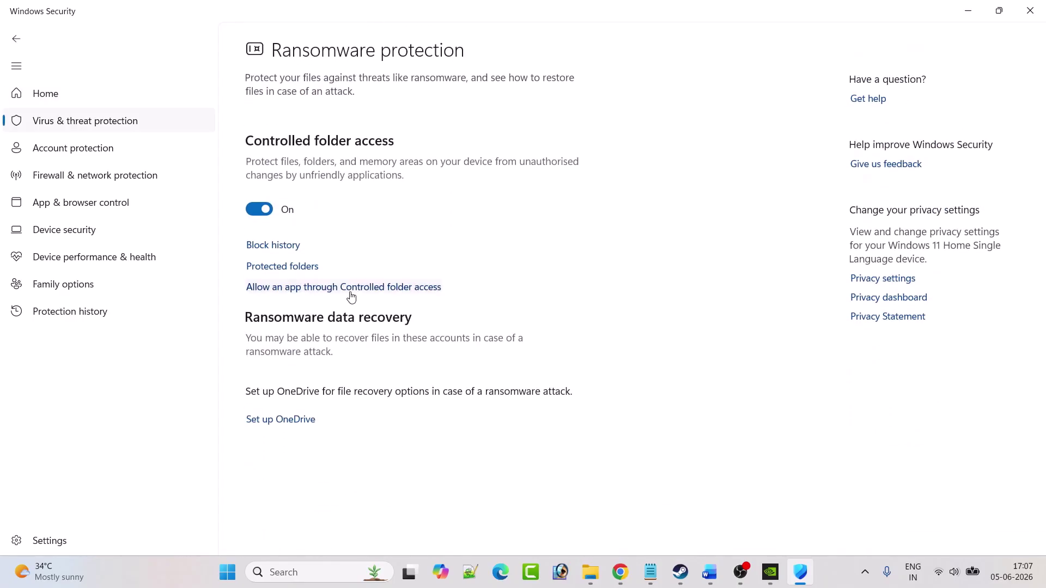
left_click(381, 290)
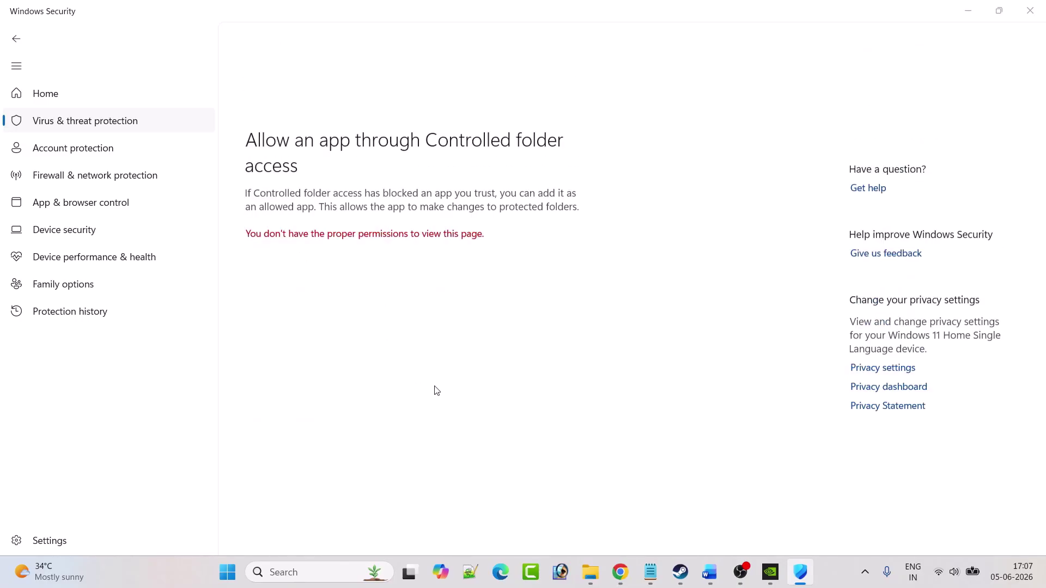
- Start adding an allowed app by browsing all apps, and check the HouseFlipper exe's folder path in the Word document
scroll(435, 387, "down", 2)
left_click(273, 40)
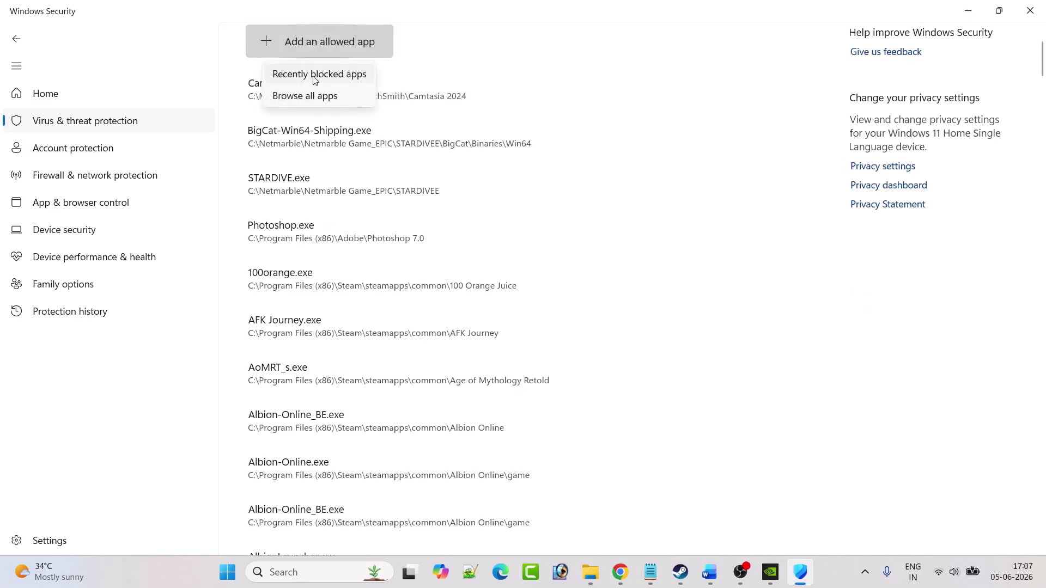
left_click(307, 97)
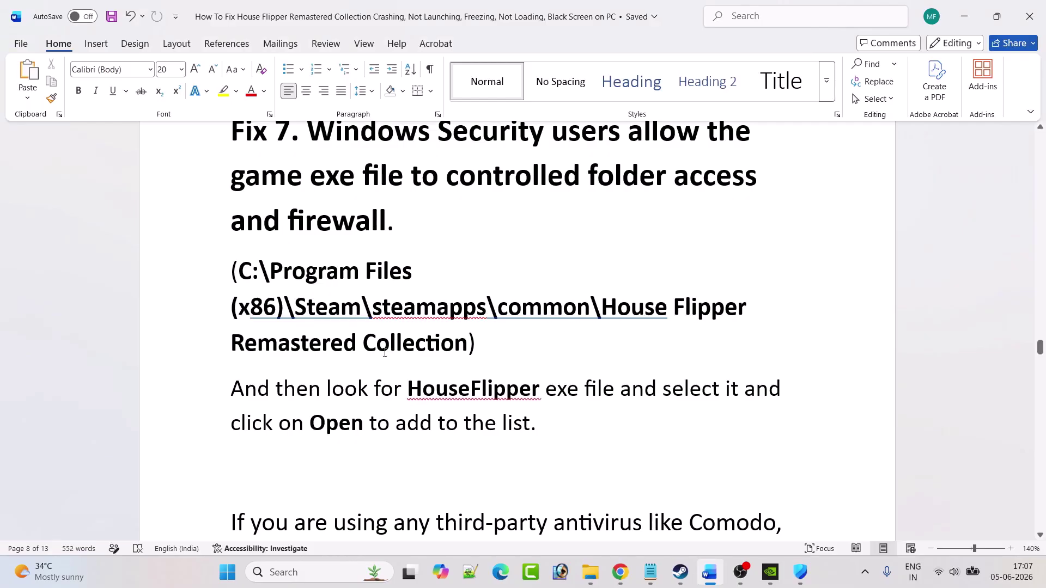
scroll(443, 349, "down", 1)
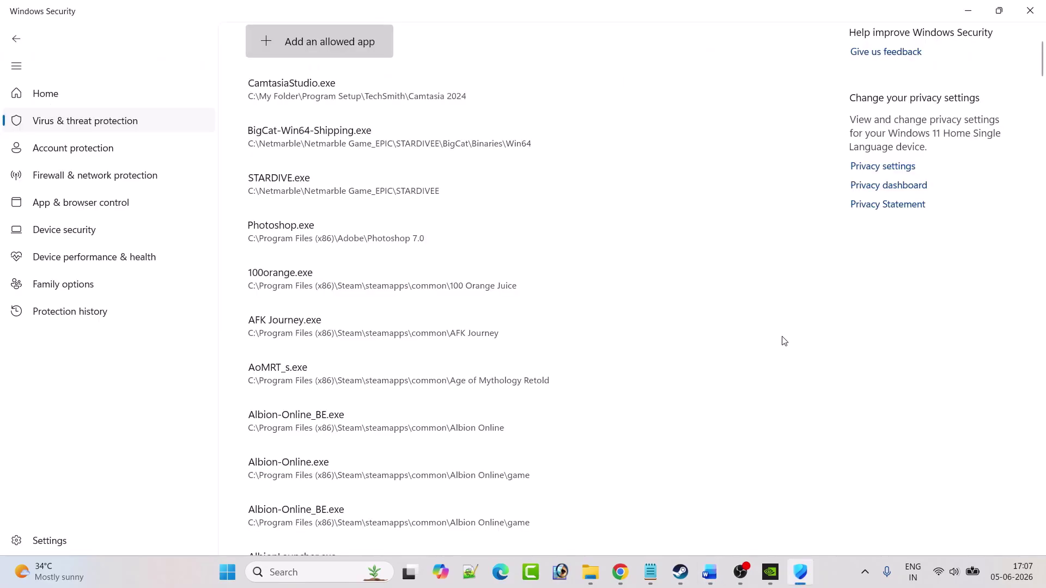
- Return to the Windows Security home page, view the apps allowed through the firewall, and start allowing another app by browsing
left_click(19, 43)
left_click(19, 44)
left_click(20, 43)
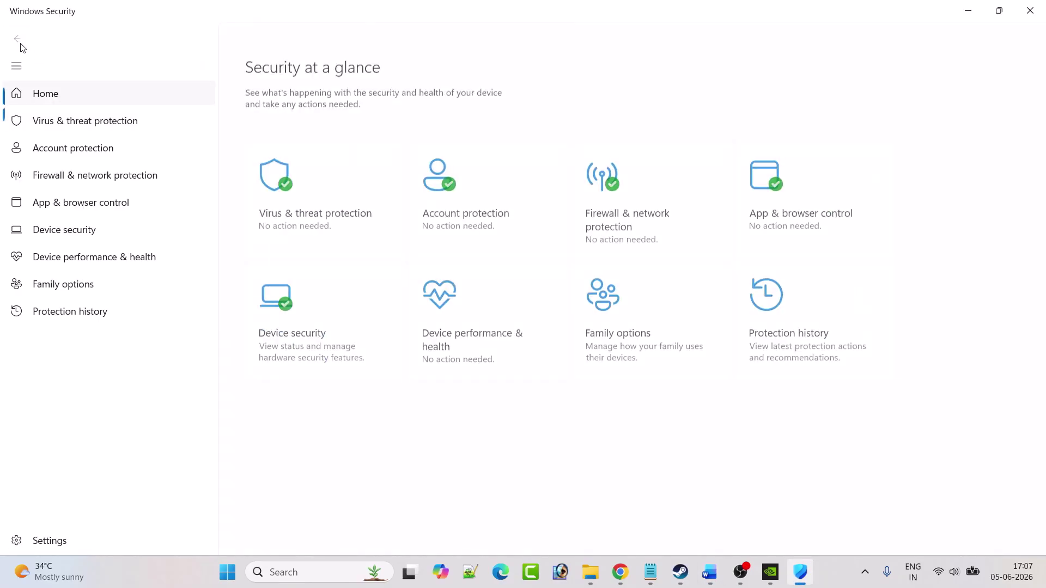
left_click(657, 229)
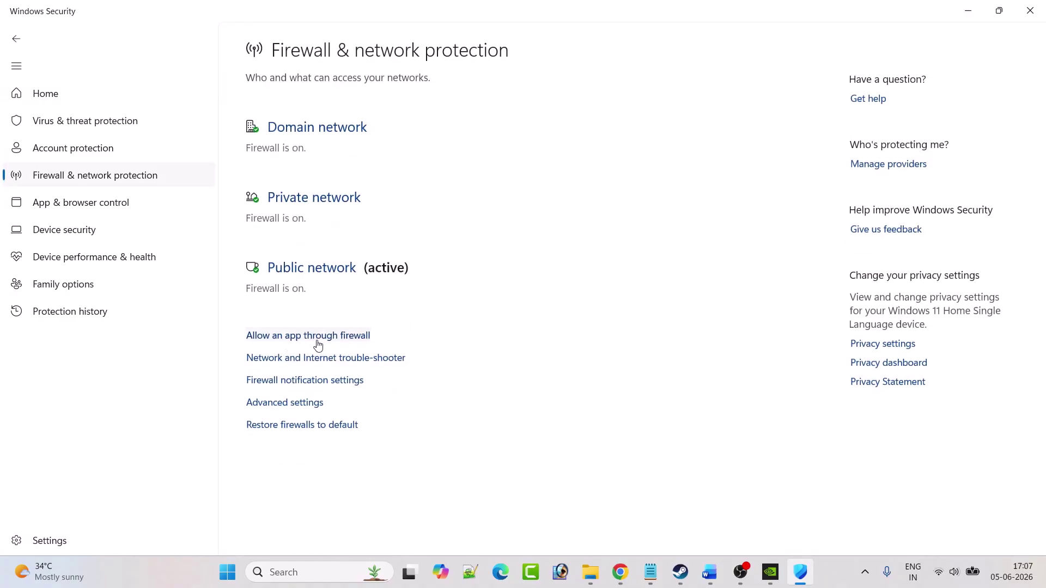
left_click(318, 339)
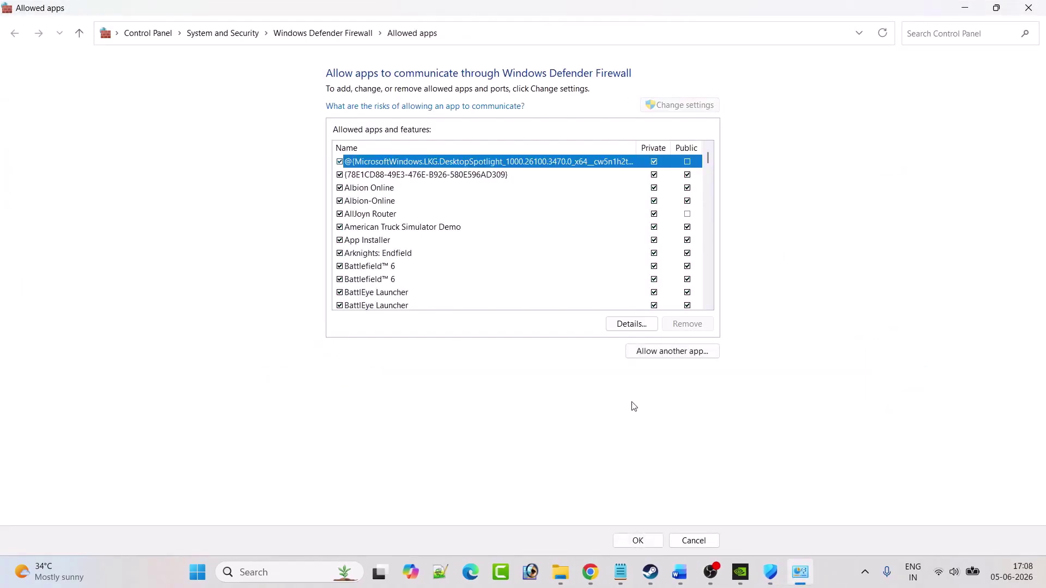
left_click(675, 353)
left_click(612, 347)
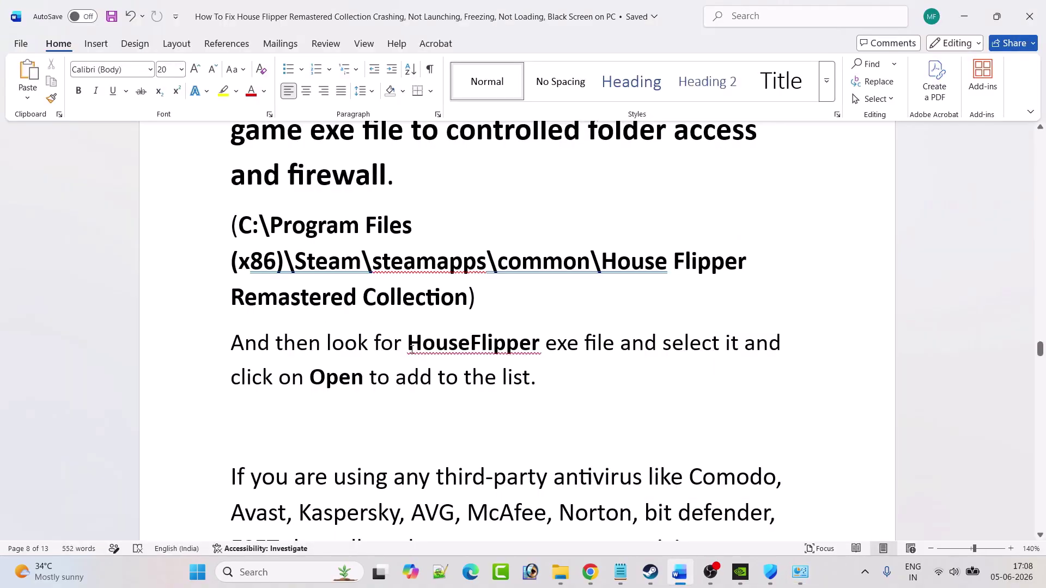
- Check the Fix 7 exe path in Word, then select the second Battlefield 6 entry among the firewall's allowed apps and close the list with OK
scroll(412, 350, "up", 1)
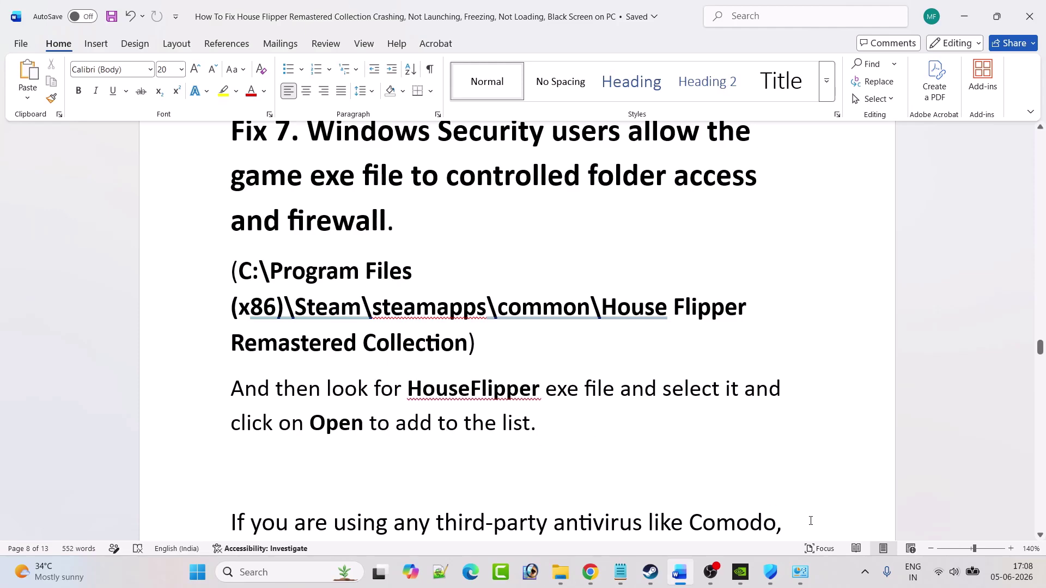
key("alt+Tab")
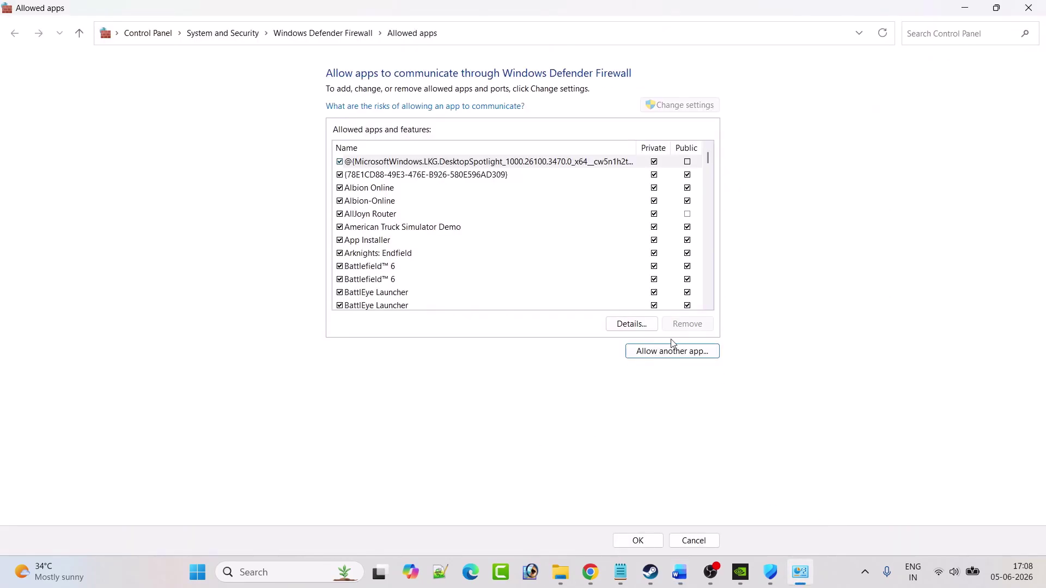
left_click(384, 278)
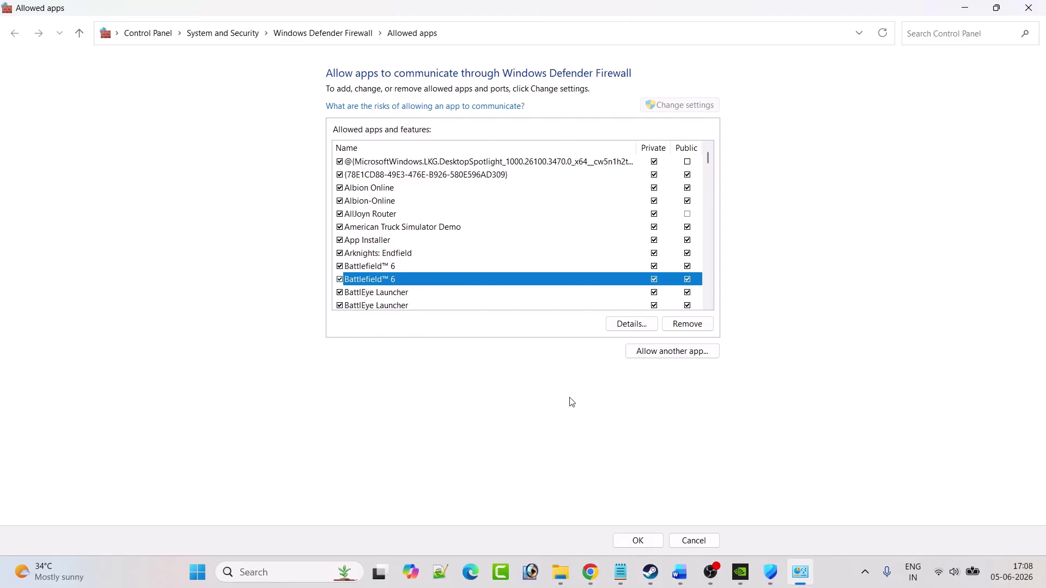
left_click(638, 540)
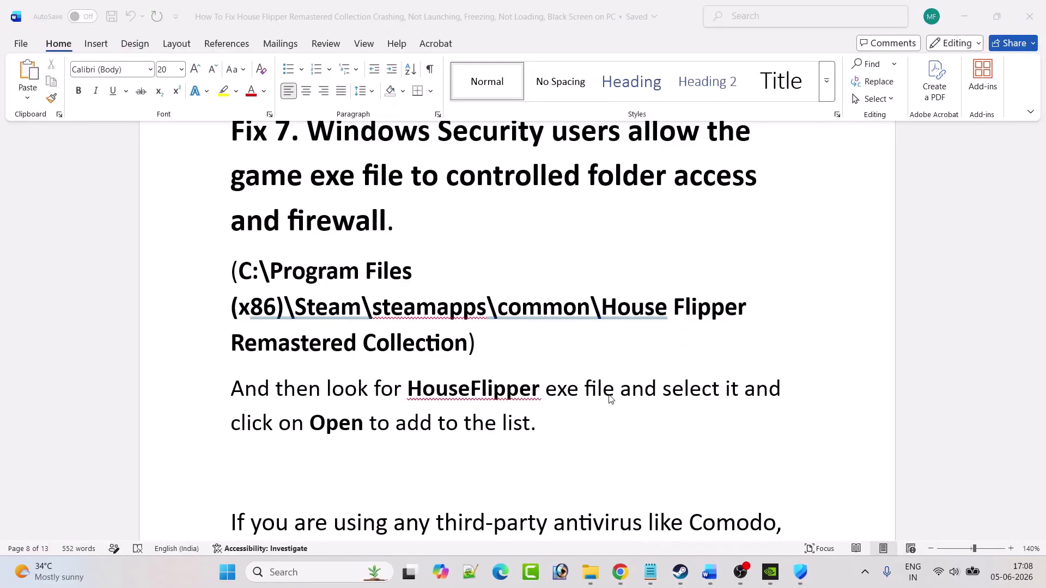
- Read the third-party antivirus advice in the Word document and continue to Fix 8 on game launch options
scroll(610, 399, "down", 5)
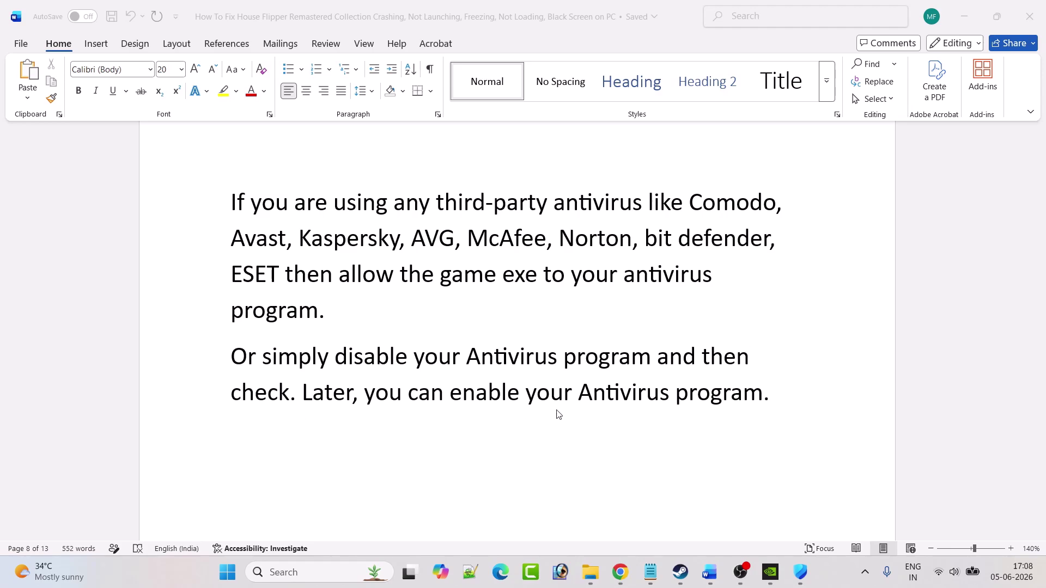
scroll(518, 395, "down", 3)
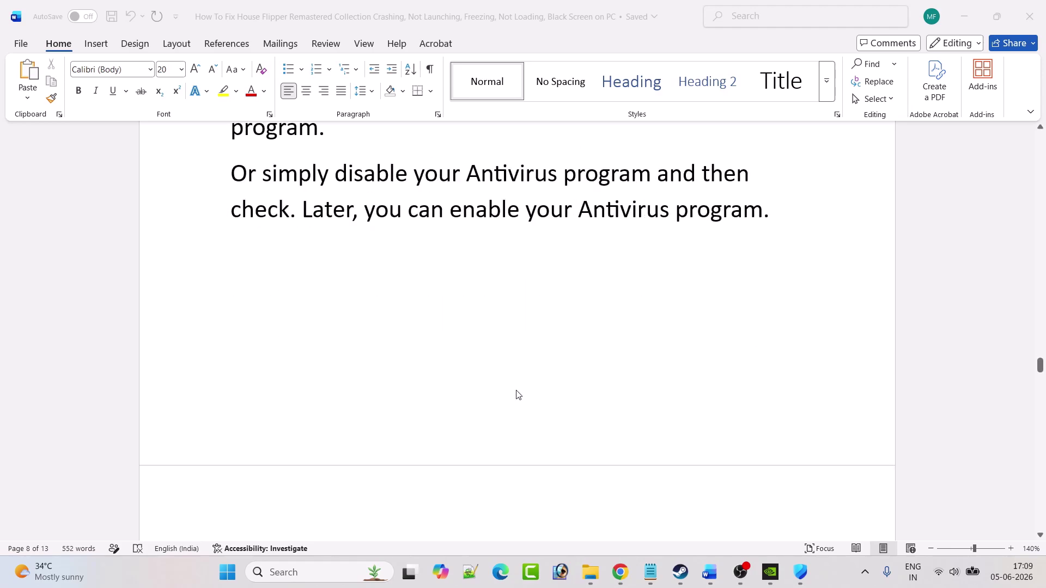
scroll(518, 394, "down", 6)
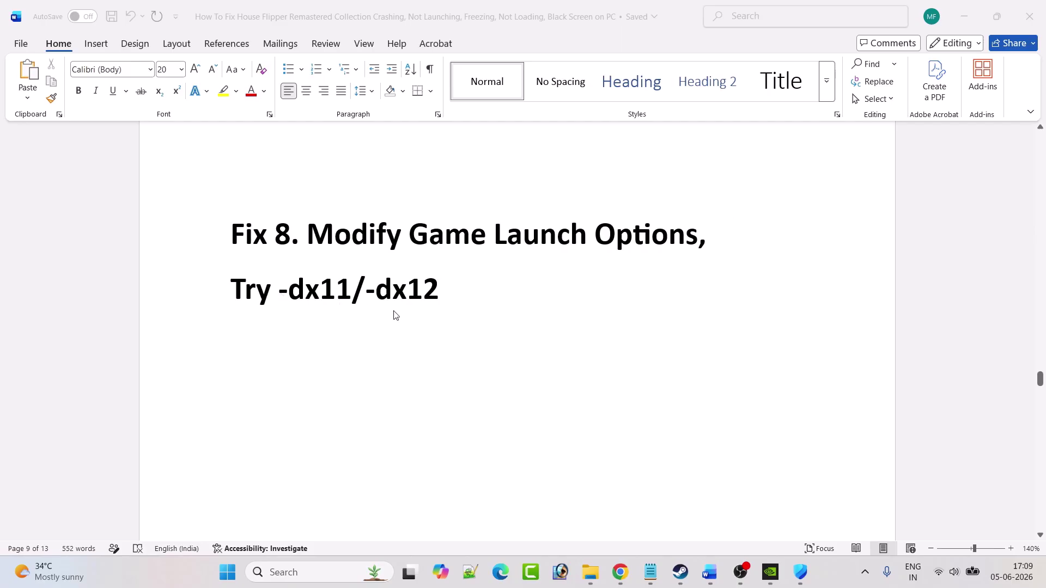
- Switch to Steam, enter a DirectX launch option (-dx11 or -dx12) in the Modern Warships properties, and close them
left_click(681, 572)
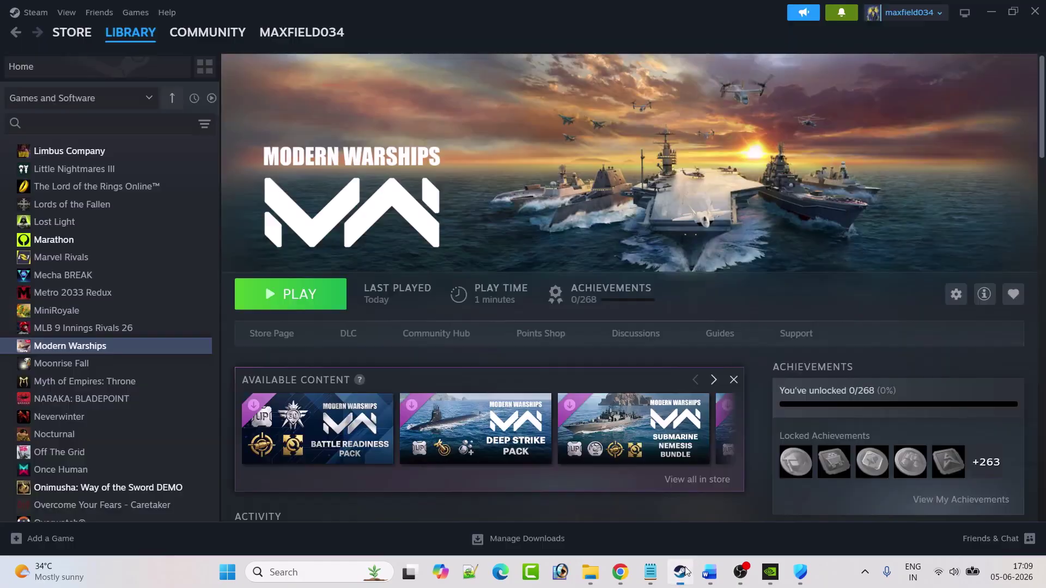
right_click(112, 347)
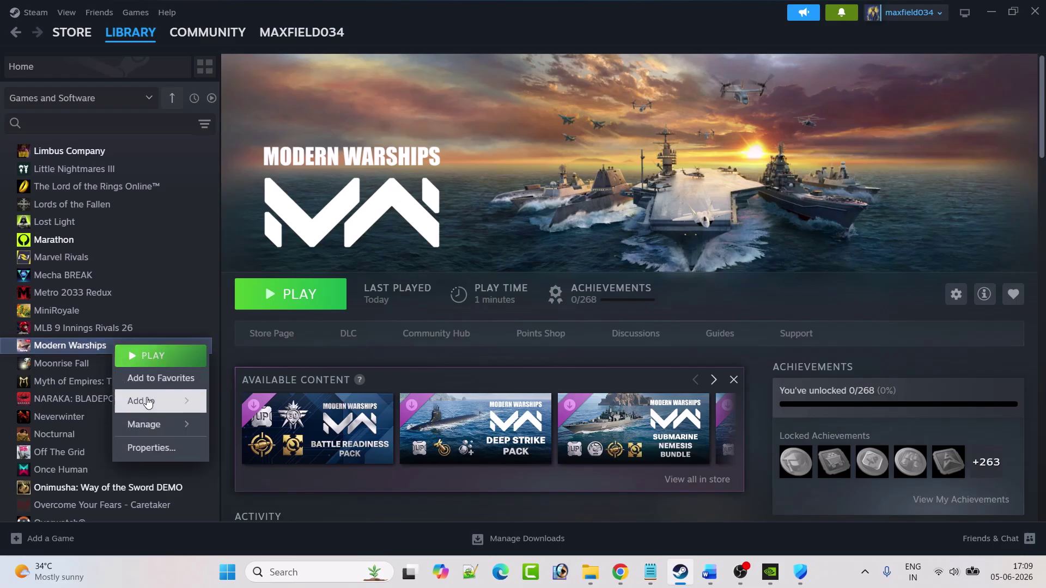
left_click(155, 446)
left_click(439, 239)
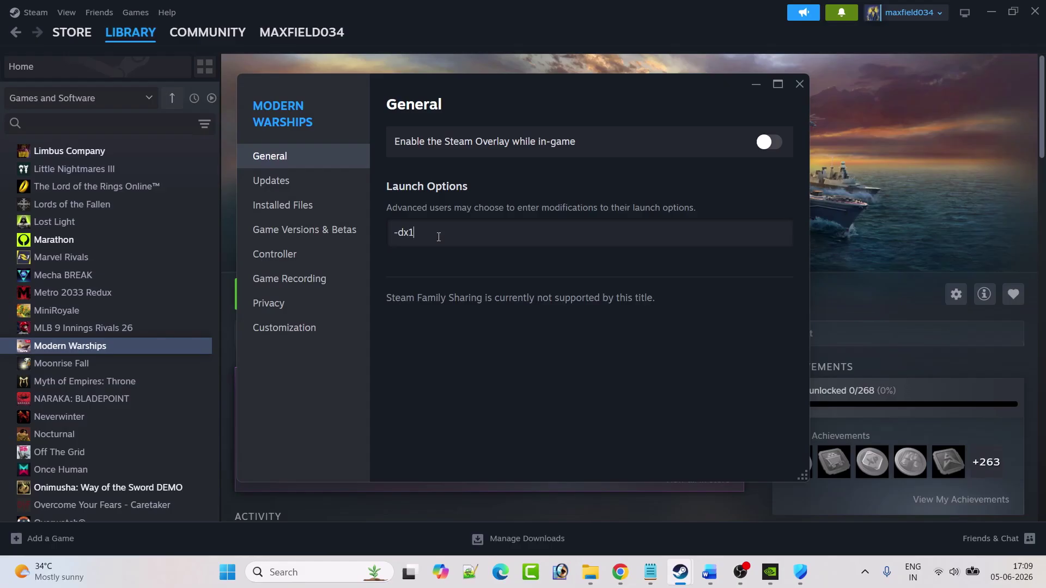
left_click(799, 84)
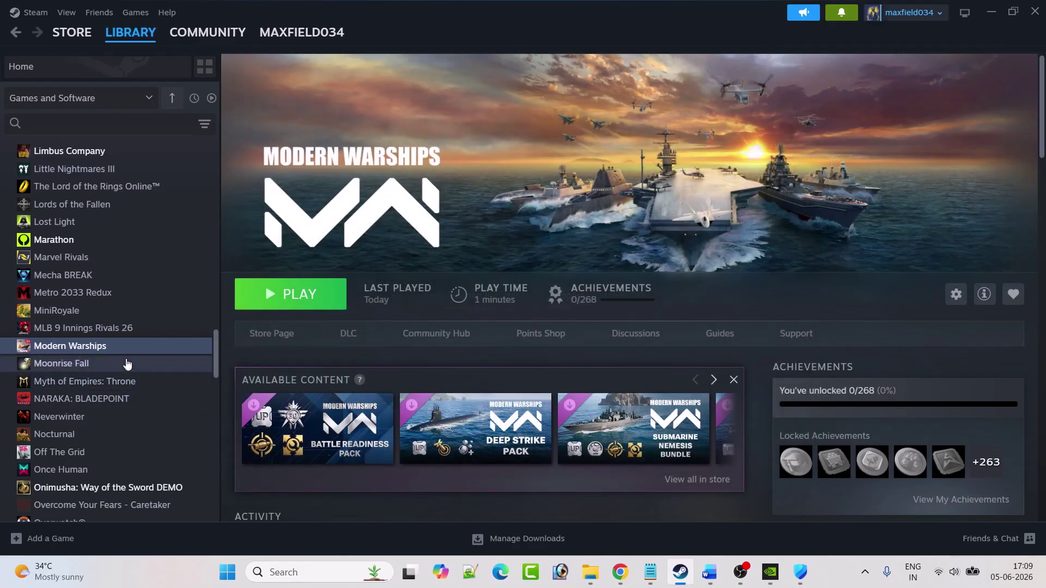
- Change the Modern Warships launch option to -dx12 in its Steam properties and close them
right_click(116, 348)
left_click(147, 447)
left_click(464, 231)
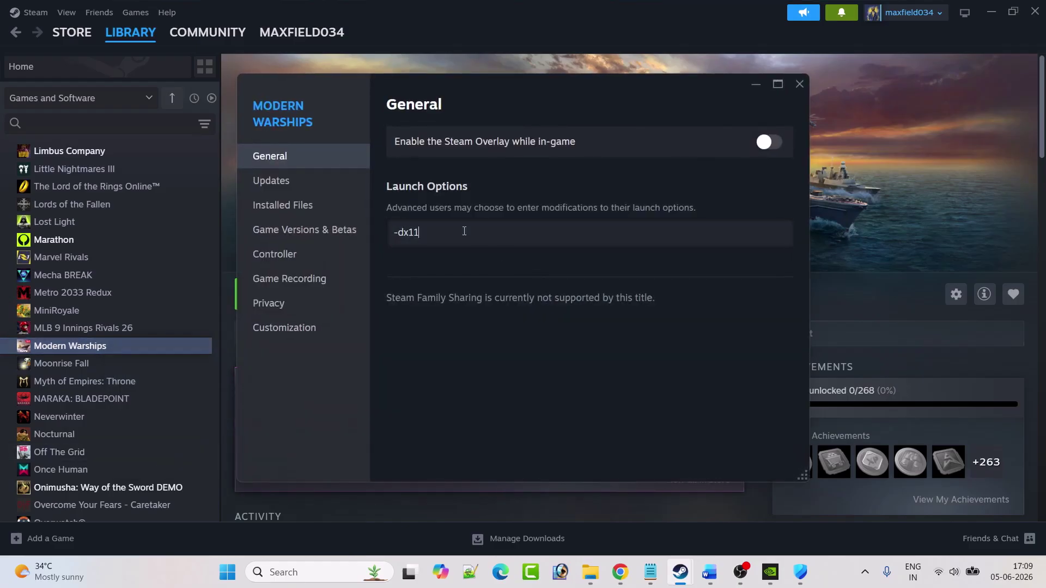
left_click(800, 85)
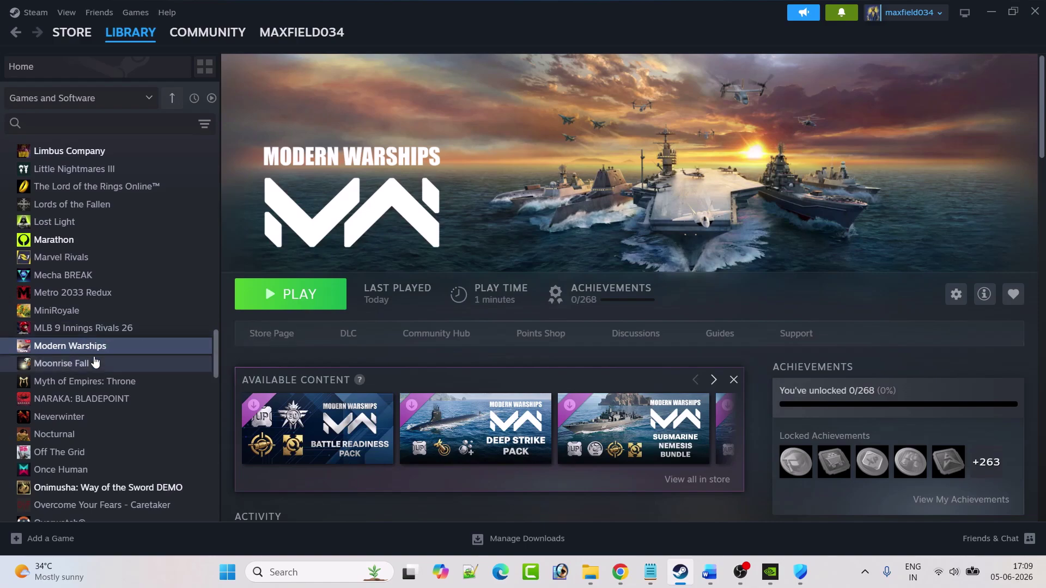
- Reopen the Modern Warships properties, clear the launch options completely, and close them
right_click(109, 352)
left_click(159, 461)
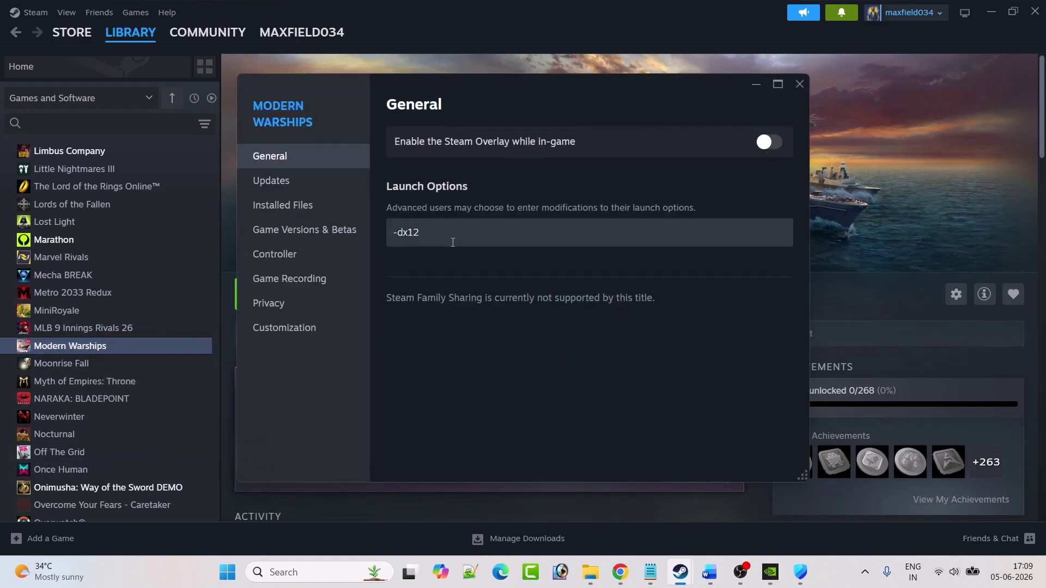
left_click_drag(425, 234, 299, 229)
key("BackSpace")
left_click(800, 85)
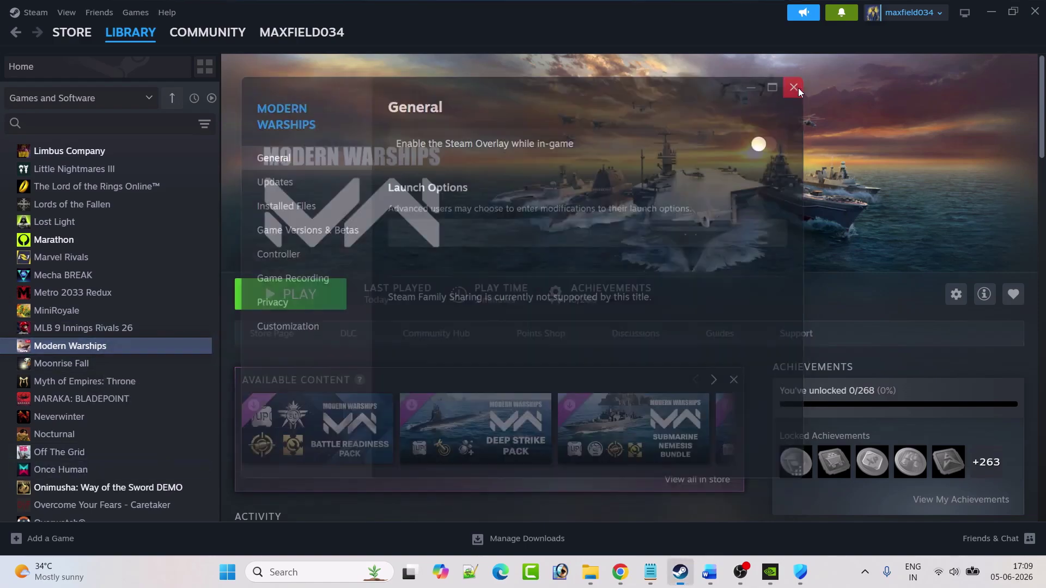
- Check Fix 9 in Word, open the Windows Graphics settings, and start adding a desktop app
left_click(709, 572)
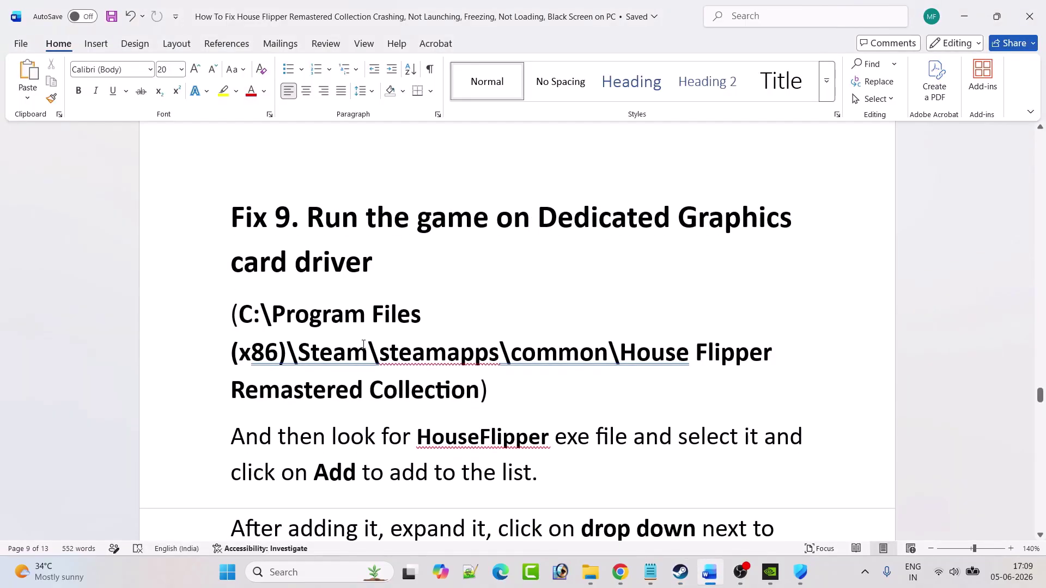
left_click(300, 571)
type("graphics sett")
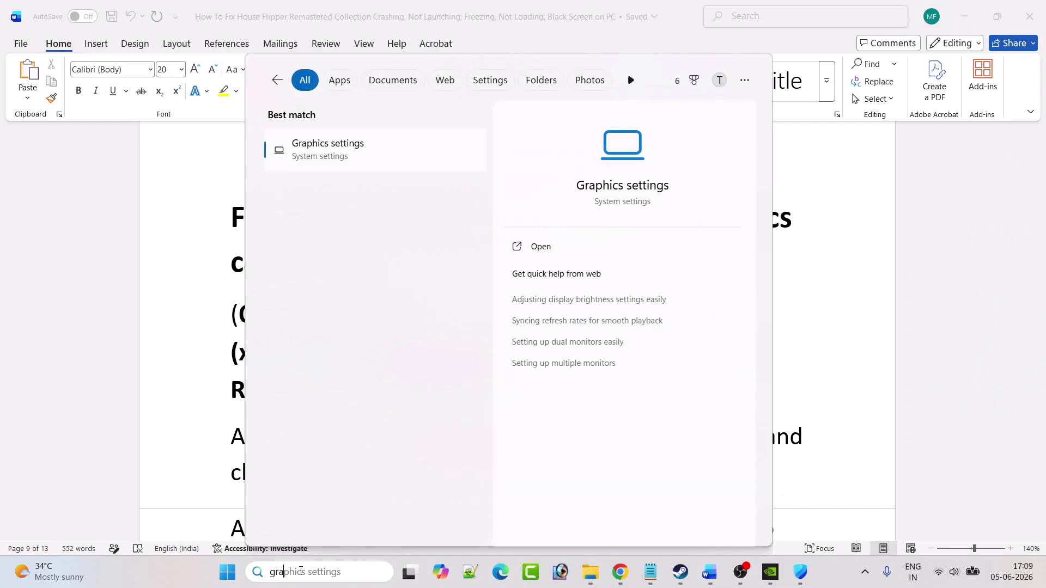
left_click(595, 247)
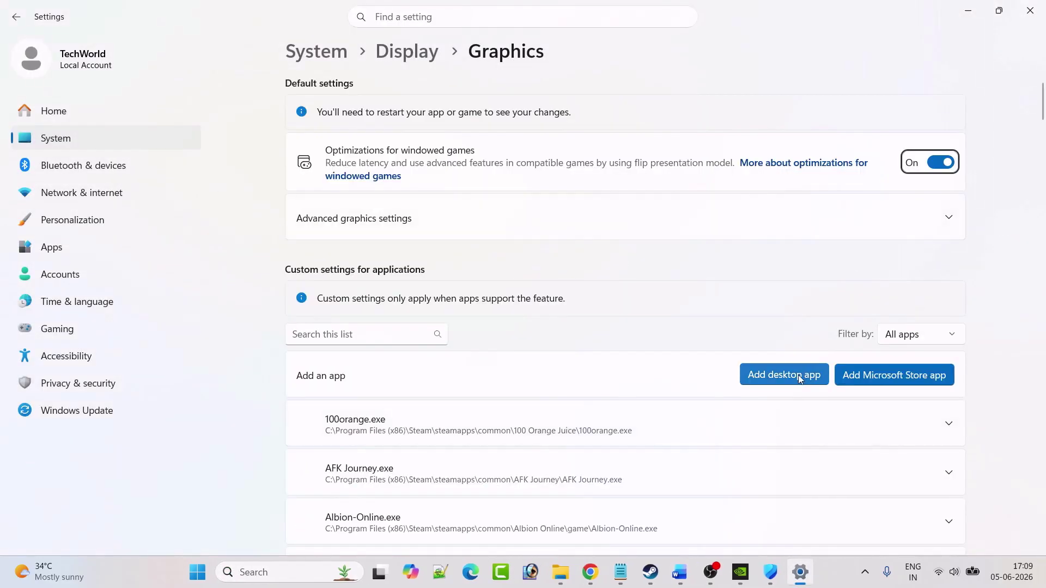
left_click(796, 375)
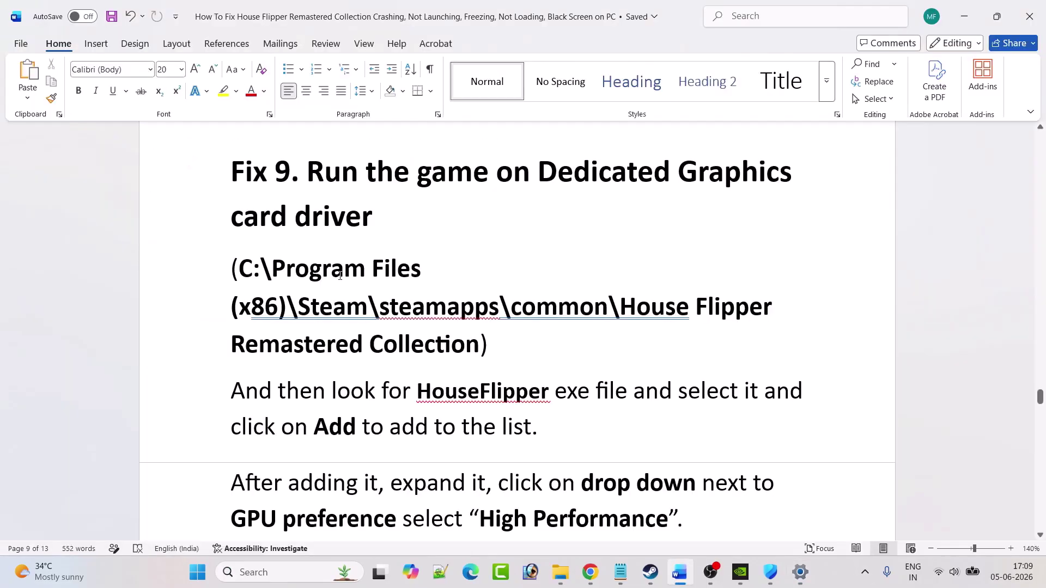
- Read the Fix 9 GPU preference instructions in Word and the Fix 10 advice on in-game display settings
scroll(340, 275, "down", 1)
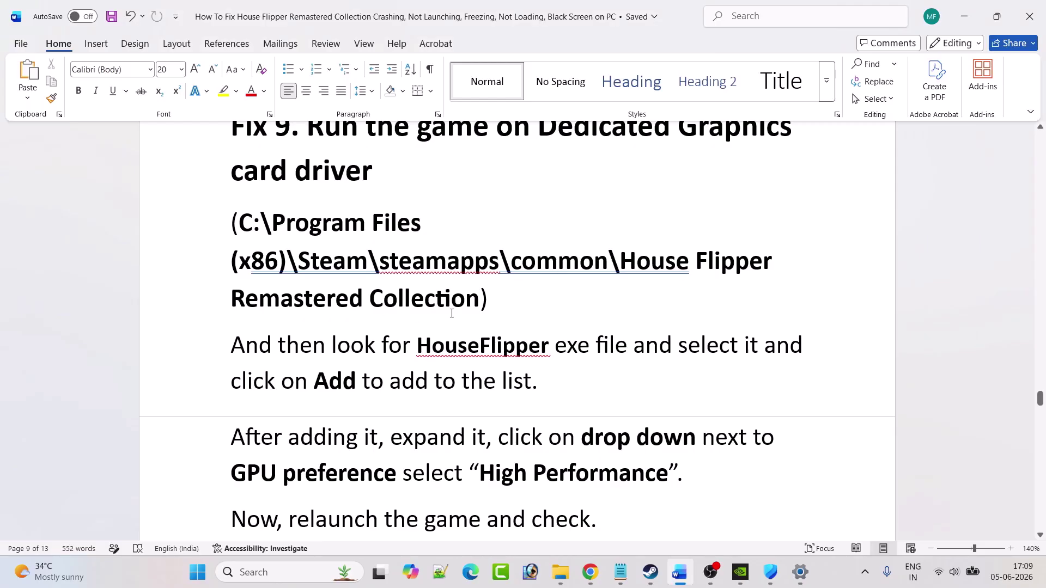
scroll(310, 270, "down", 2)
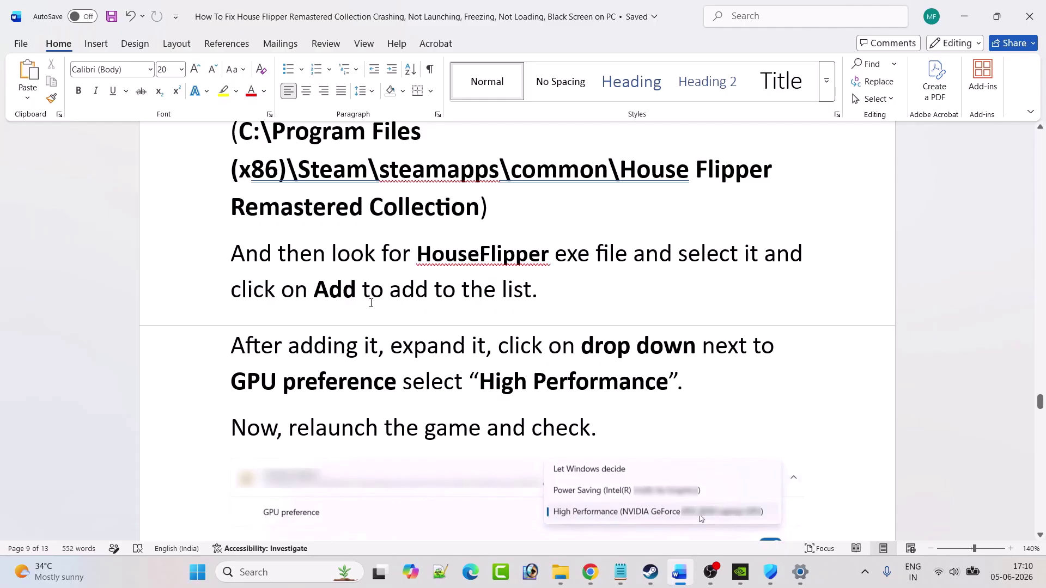
scroll(562, 307, "down", 1)
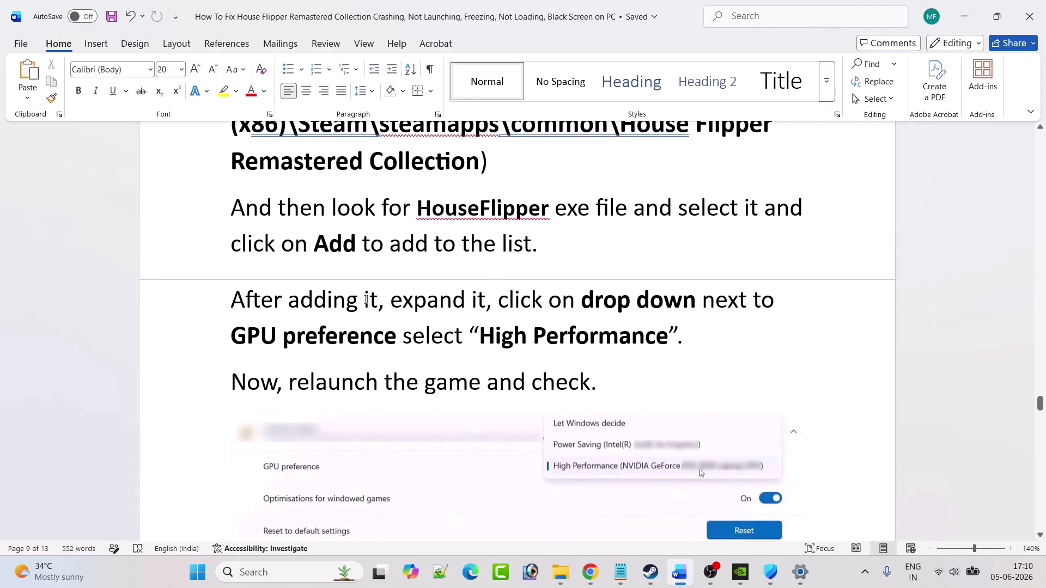
scroll(495, 304, "down", 2)
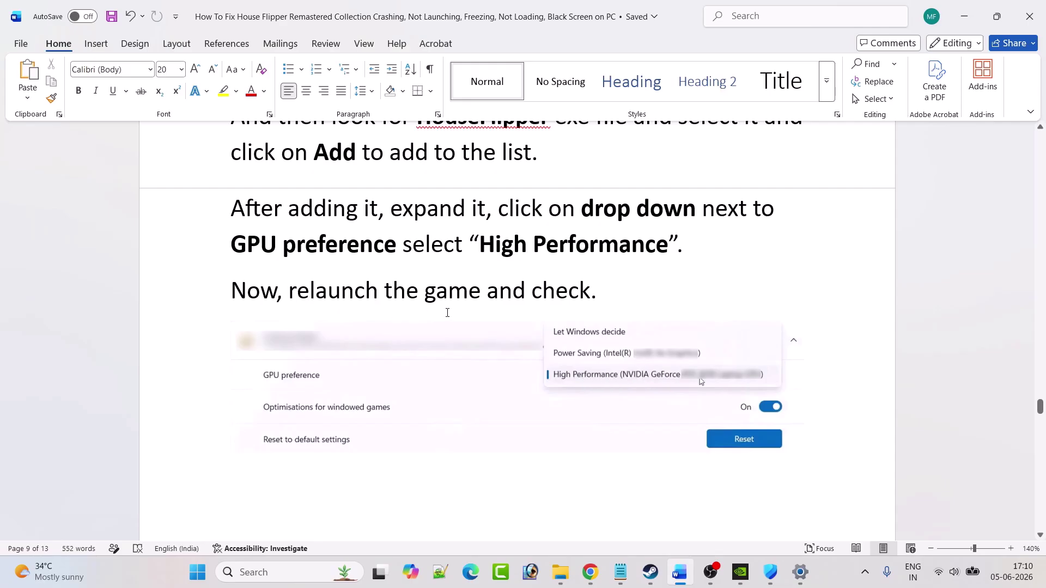
scroll(401, 341, "down", 6)
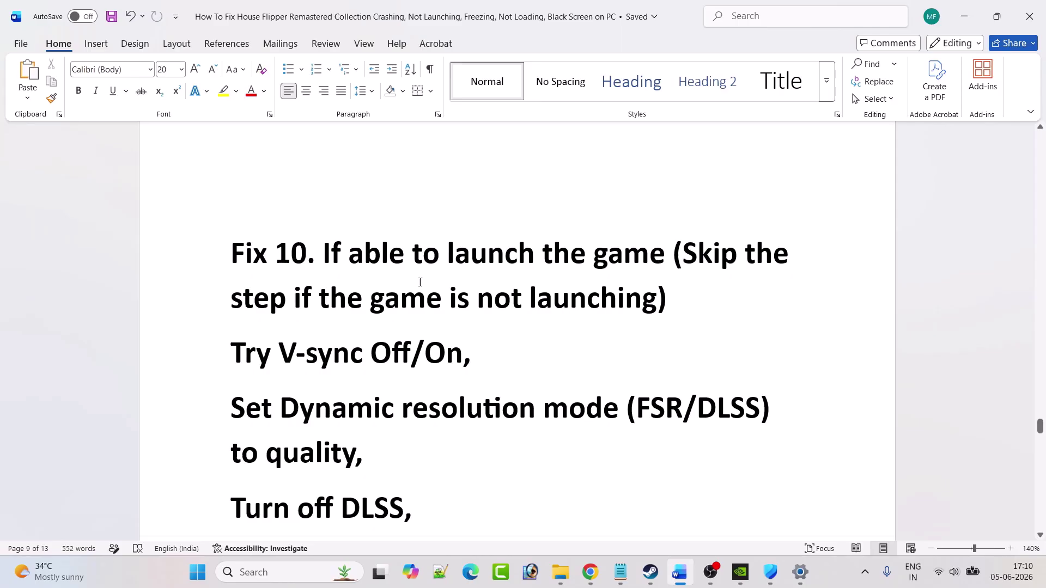
scroll(411, 351, "down", 2)
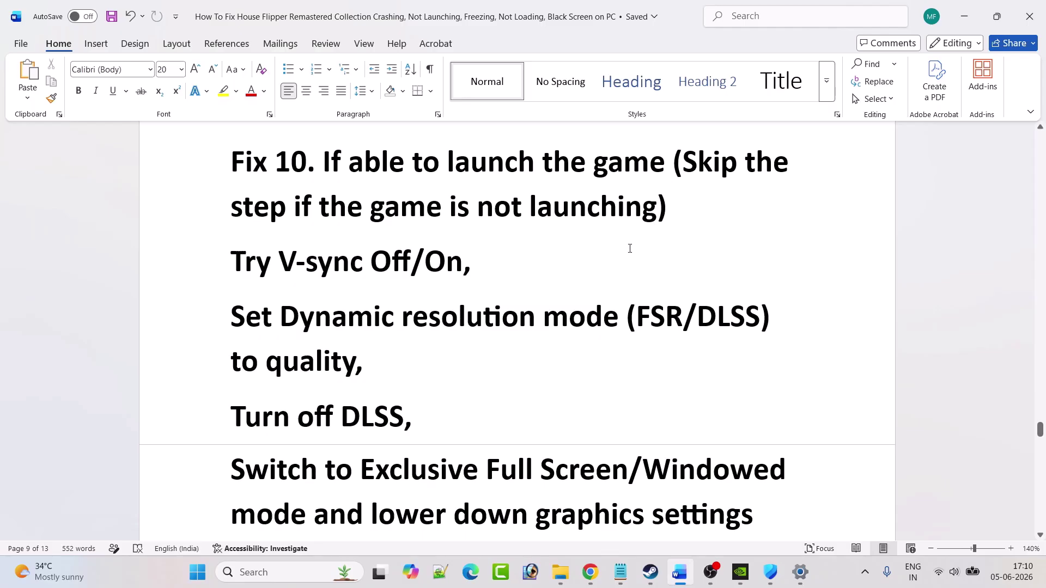
scroll(629, 248, "down", 1)
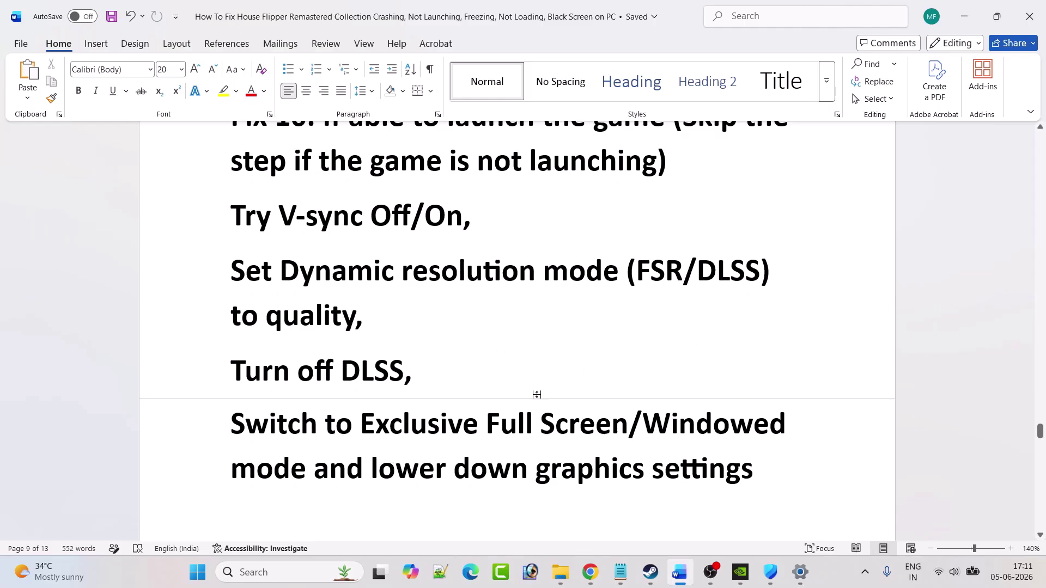
- Continue to Fix 11 in the Word document and copy the Visual C++ redistributable link
scroll(537, 394, "down", 3)
scroll(539, 396, "down", 5)
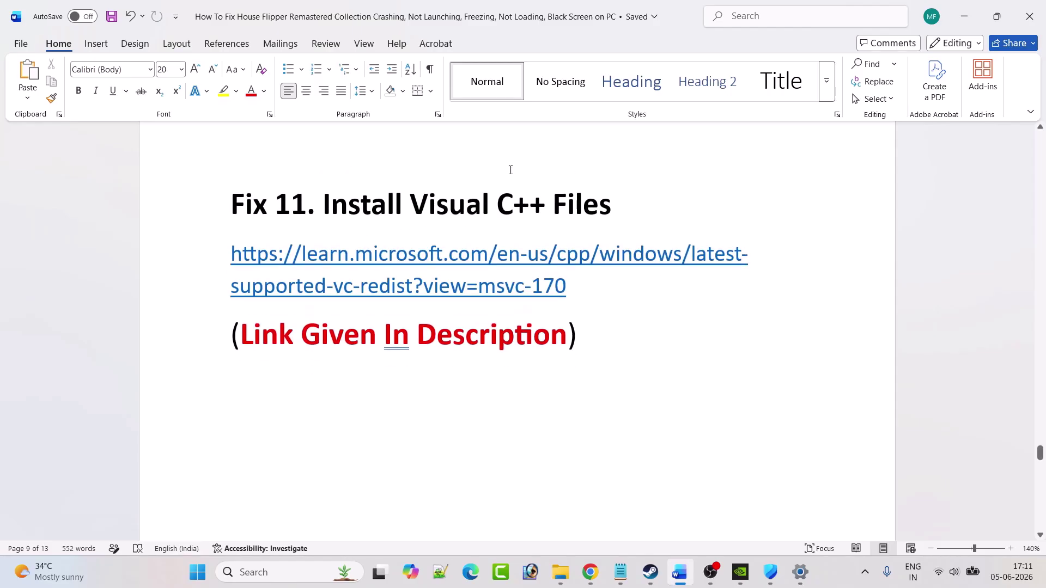
triple_click(574, 293)
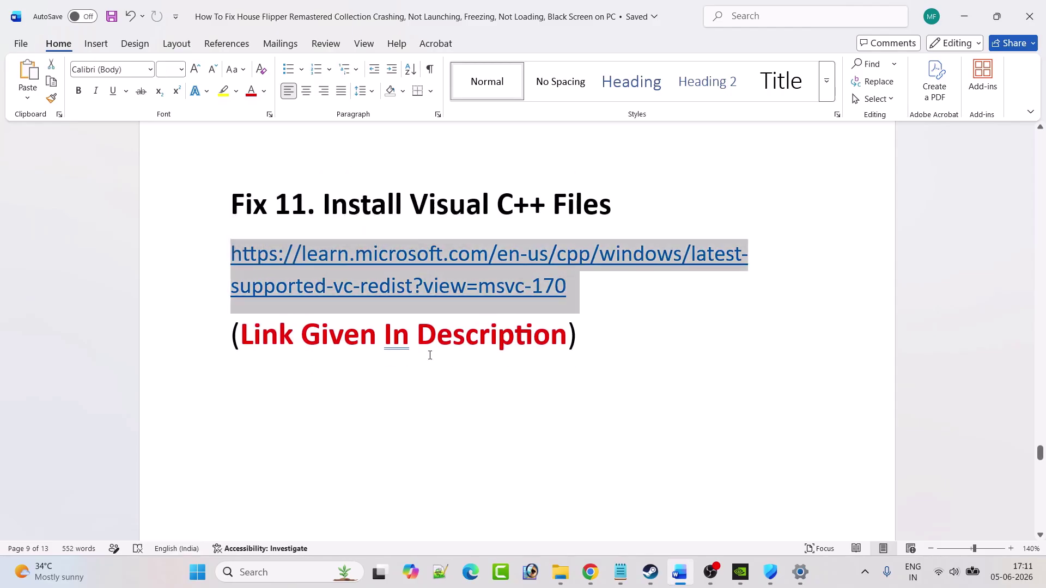
key("ctrl+c")
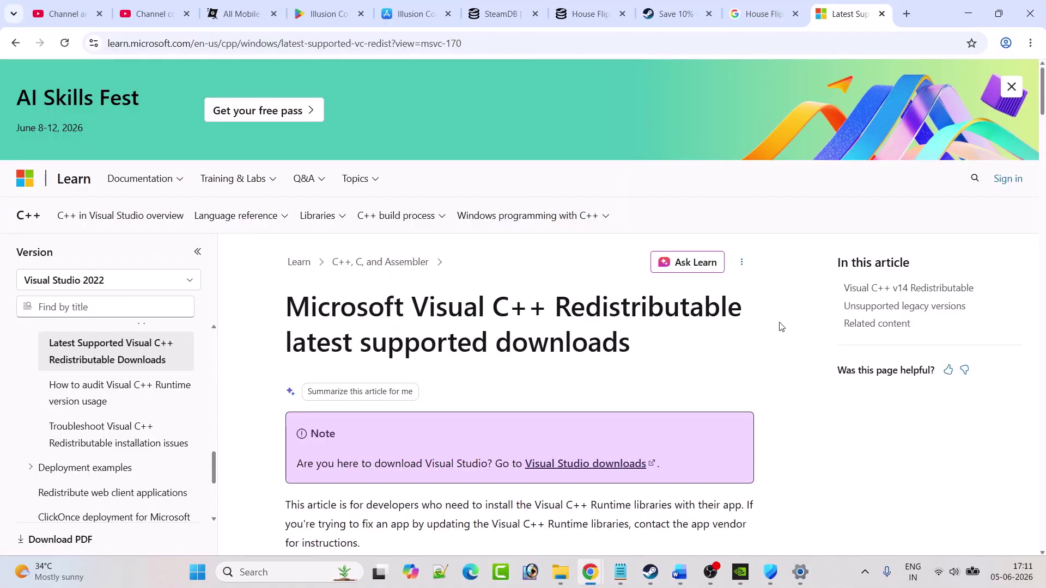
- Download the latest supported X64 and X86 Visual C++ redistributables from the Microsoft Learn page in Chrome
scroll(778, 325, "down", 15)
scroll(788, 327, "up", 8)
scroll(787, 327, "down", 5)
scroll(793, 296, "up", 2)
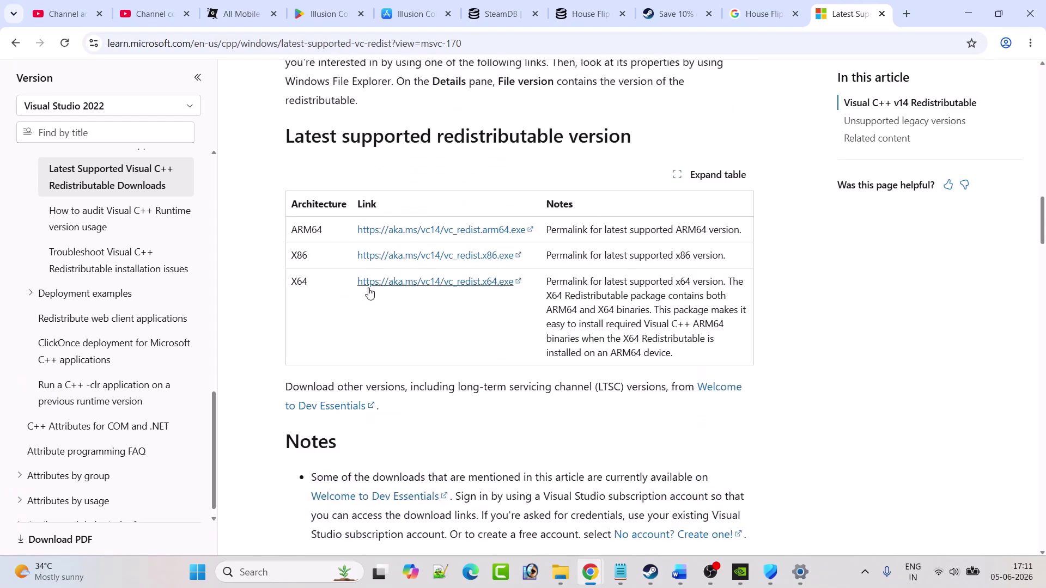
left_click(413, 282)
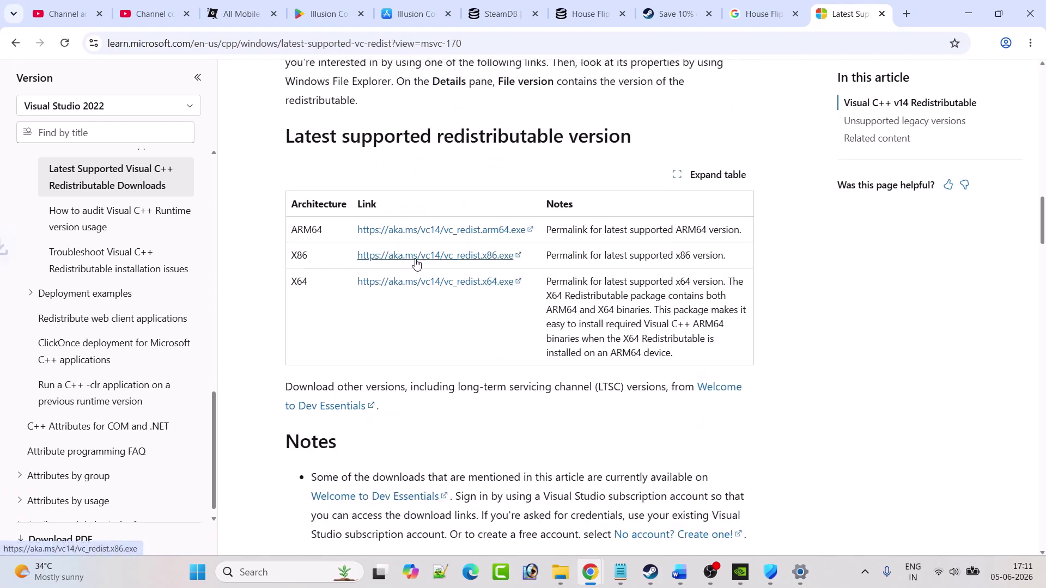
left_click(416, 256)
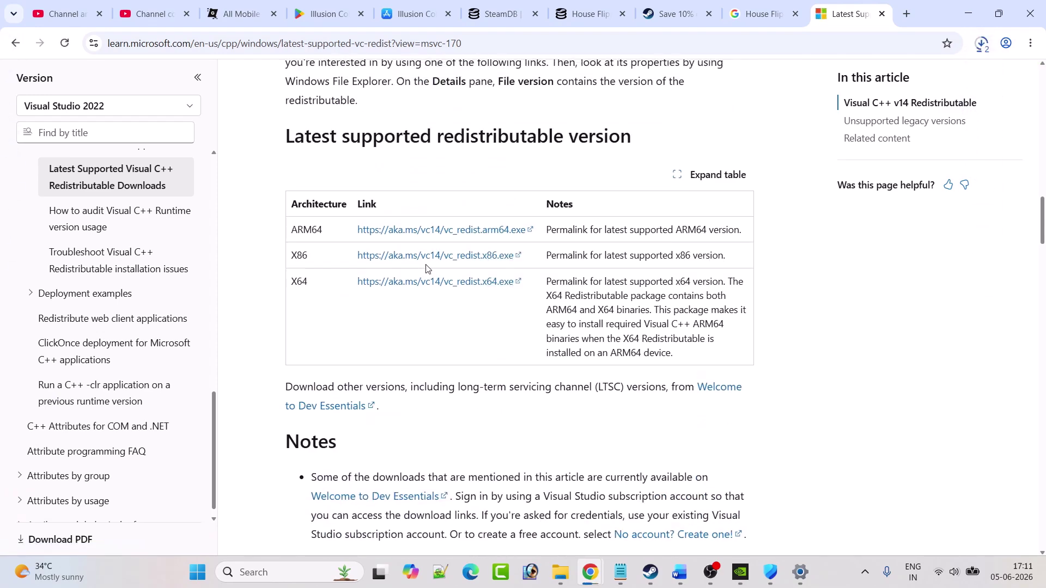
- Open the downloaded x64 and x86 Visual C++ redistributable installers one after the other, closing each setup window
left_click(981, 43)
left_click(878, 149)
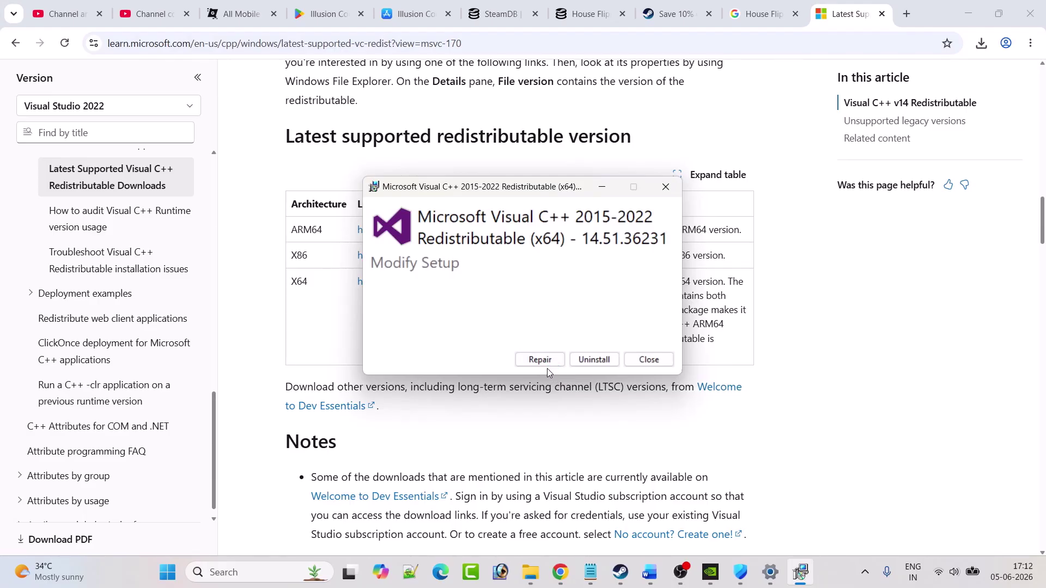
left_click(666, 187)
left_click(981, 43)
left_click(898, 106)
left_click(649, 360)
- Show the Windows power options with the Restart choice and dismiss them without restarting
left_click(200, 573)
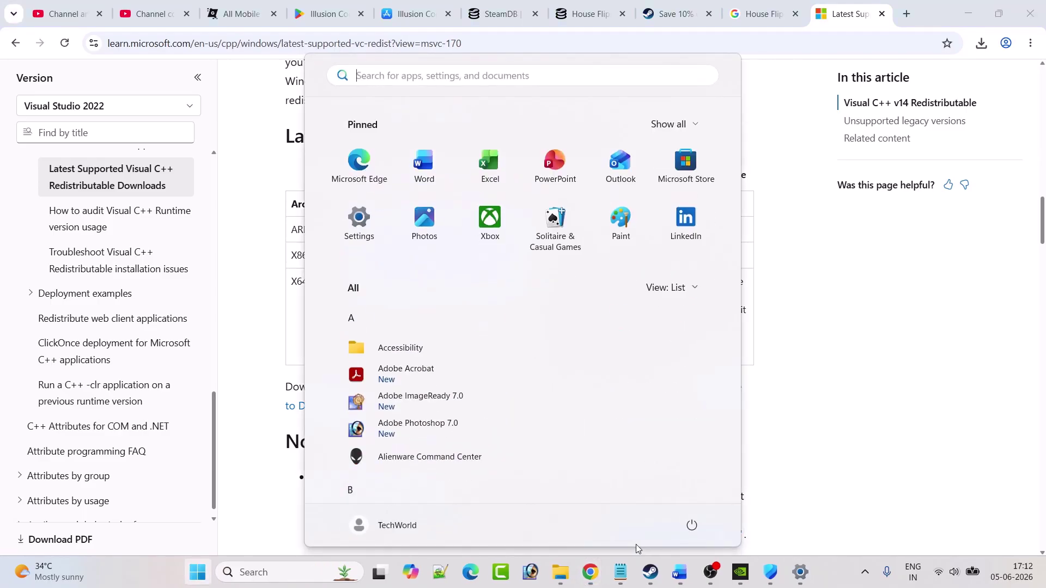
left_click(691, 527)
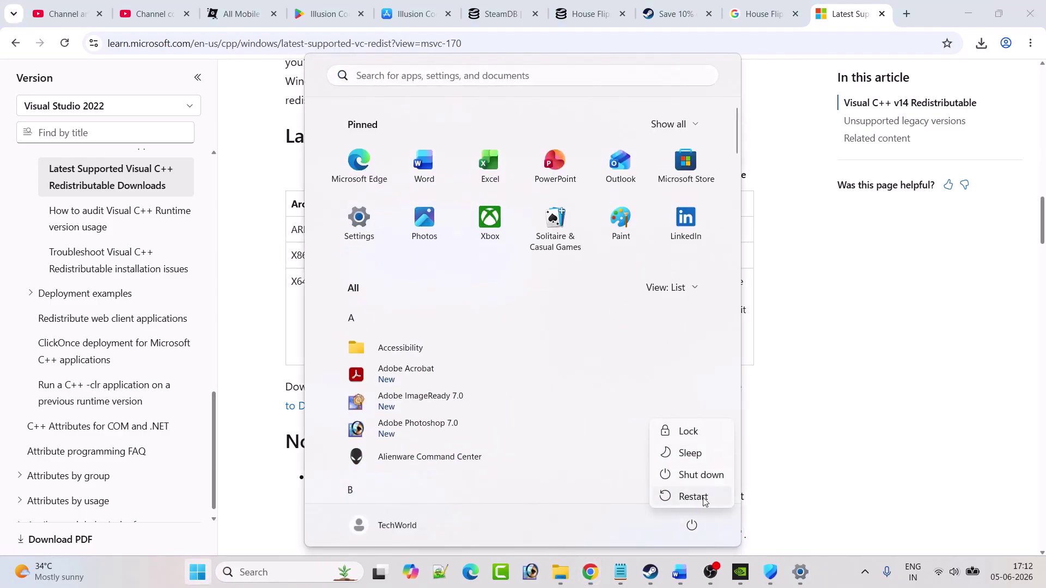
left_click(812, 493)
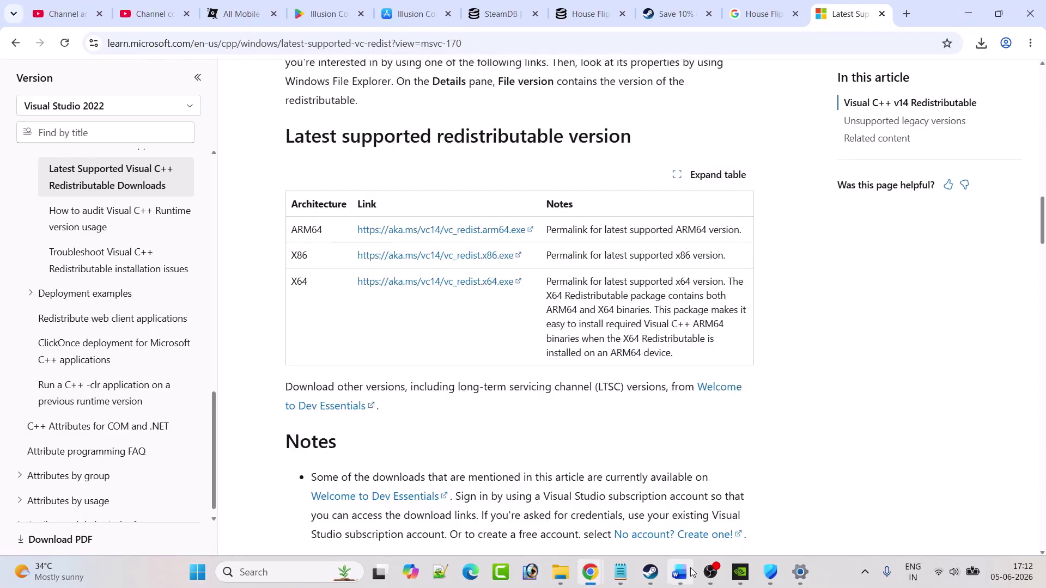
- Switch to Word and read Fix 12 on deleting the House Flipper Remastered Collection saved game folder
left_click(681, 572)
scroll(456, 381, "down", 6)
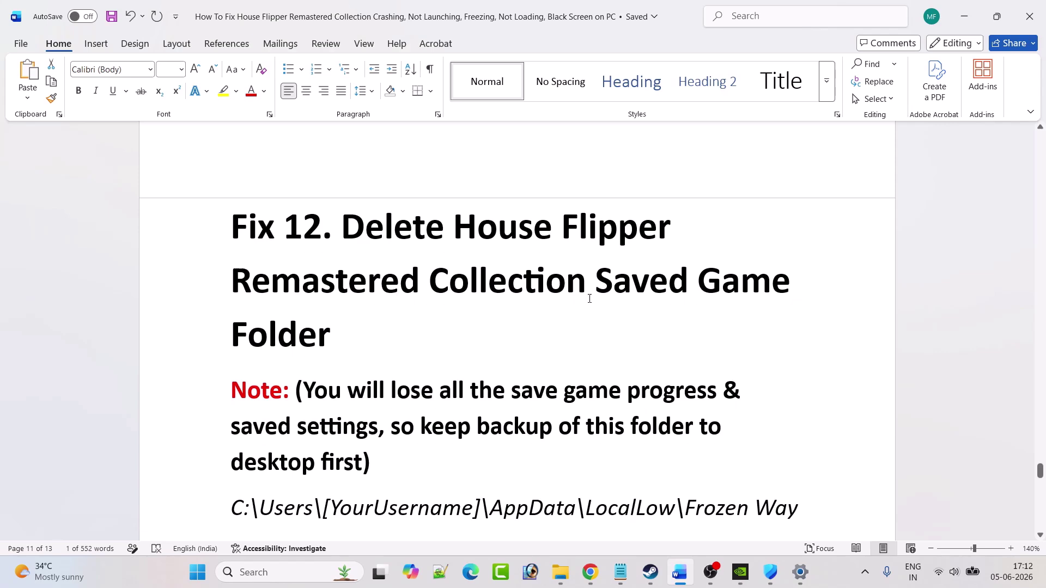
scroll(362, 306, "down", 2)
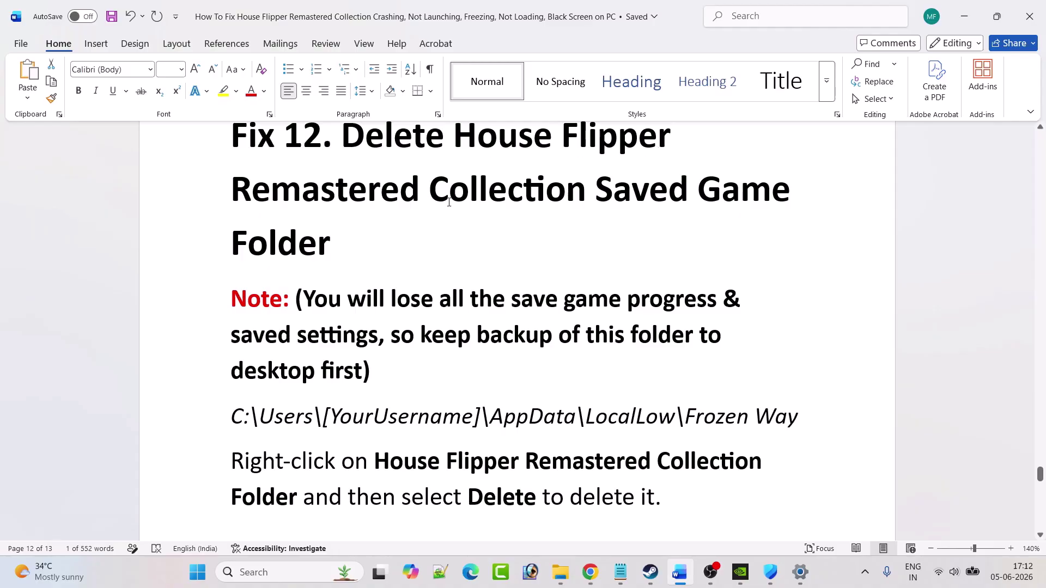
- Open File Explorer and browse to the current account's profile folder in C:\Users
key("super+e")
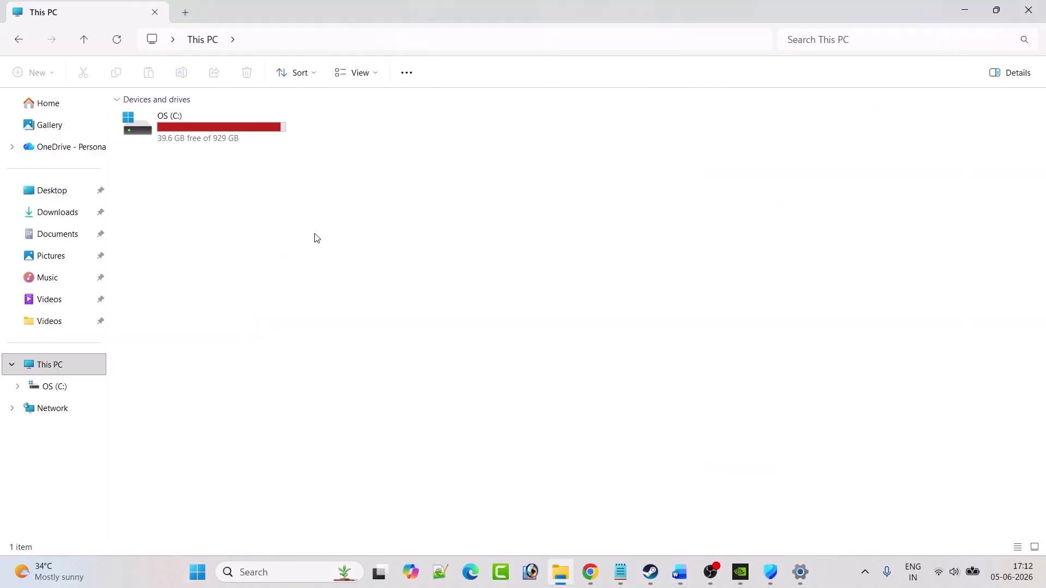
double_click(222, 133)
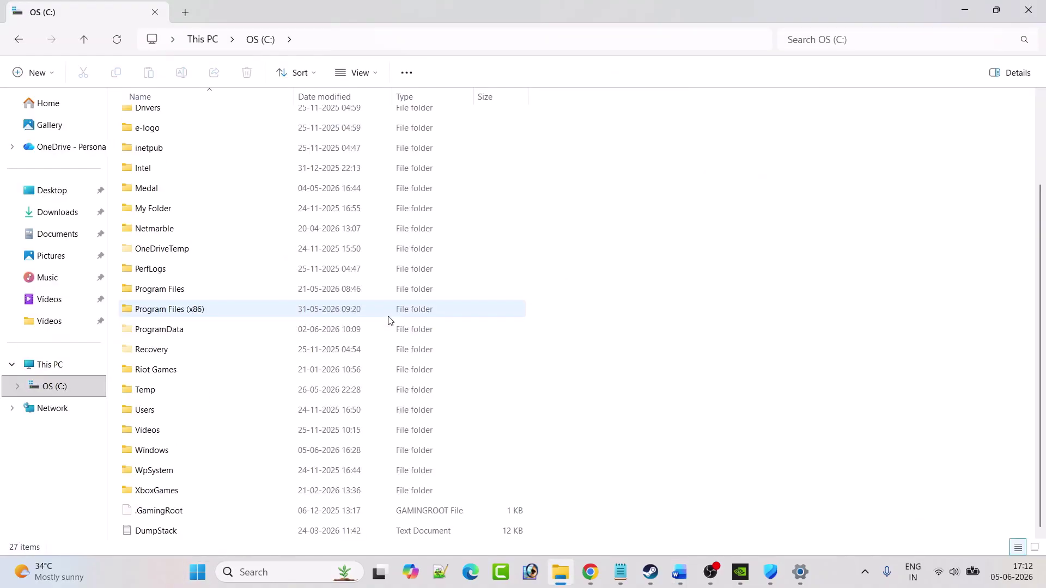
double_click(158, 415)
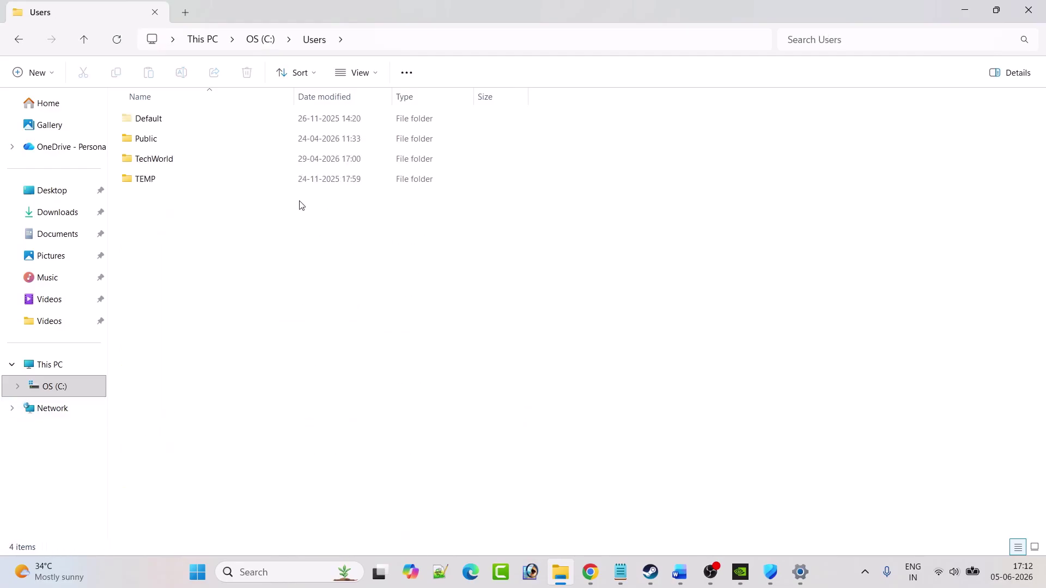
double_click(174, 159)
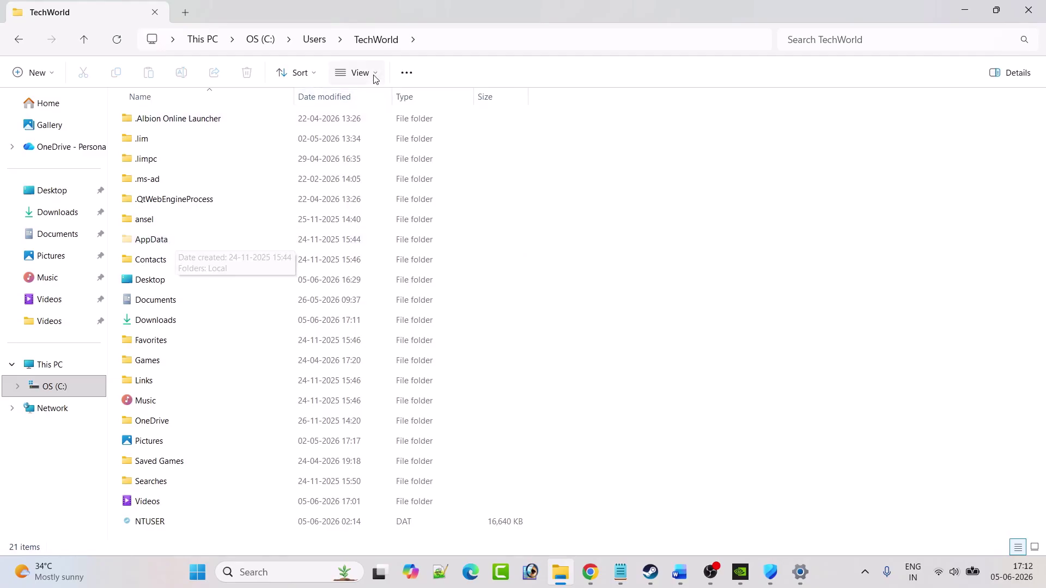
- Check the Hidden items display option, open the AppData folder, and switch to Word for the Fix 12 folder path
left_click(355, 73)
mouse_move(360, 327)
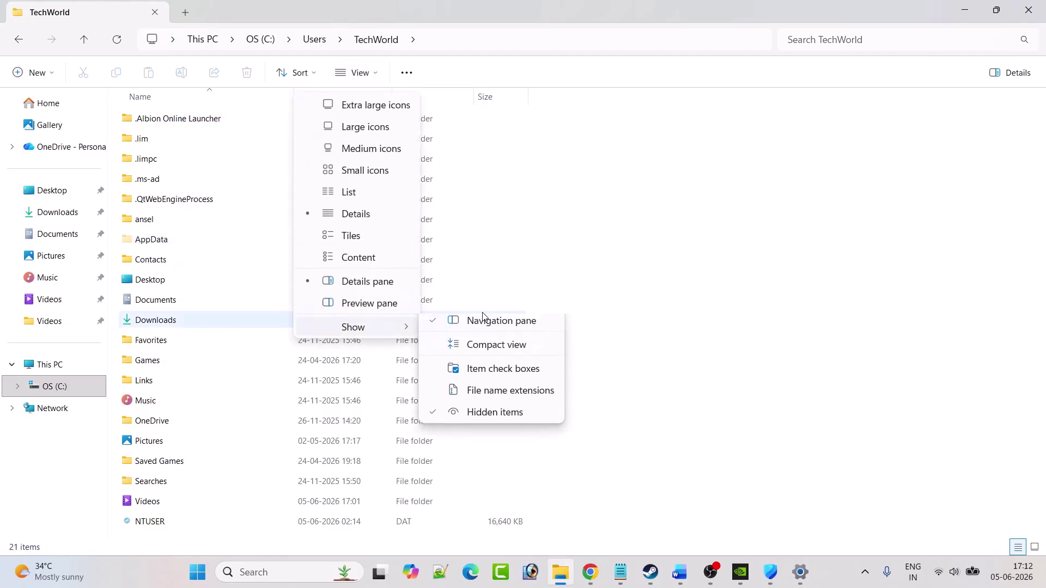
left_click(497, 417)
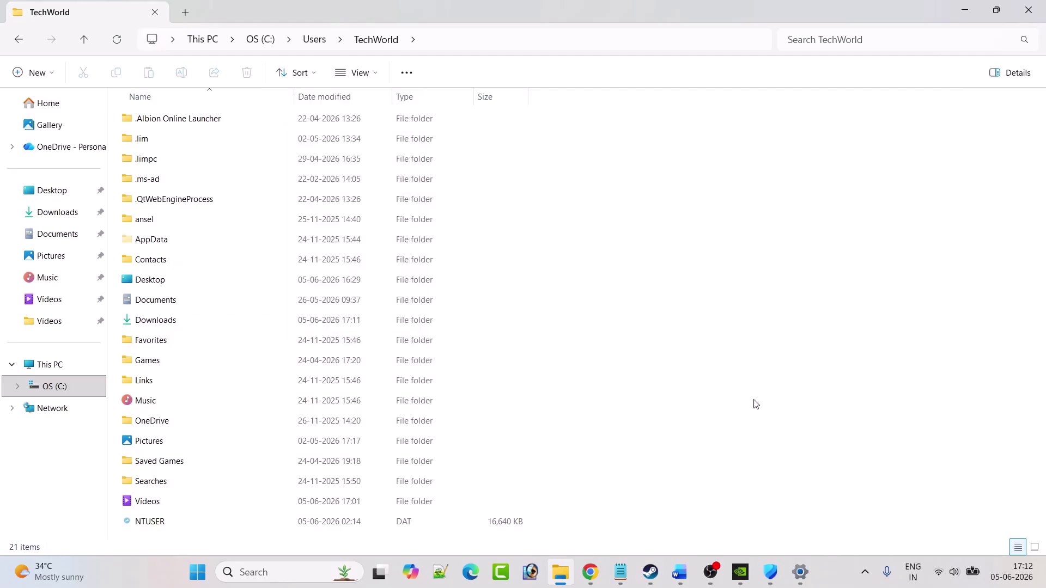
double_click(171, 242)
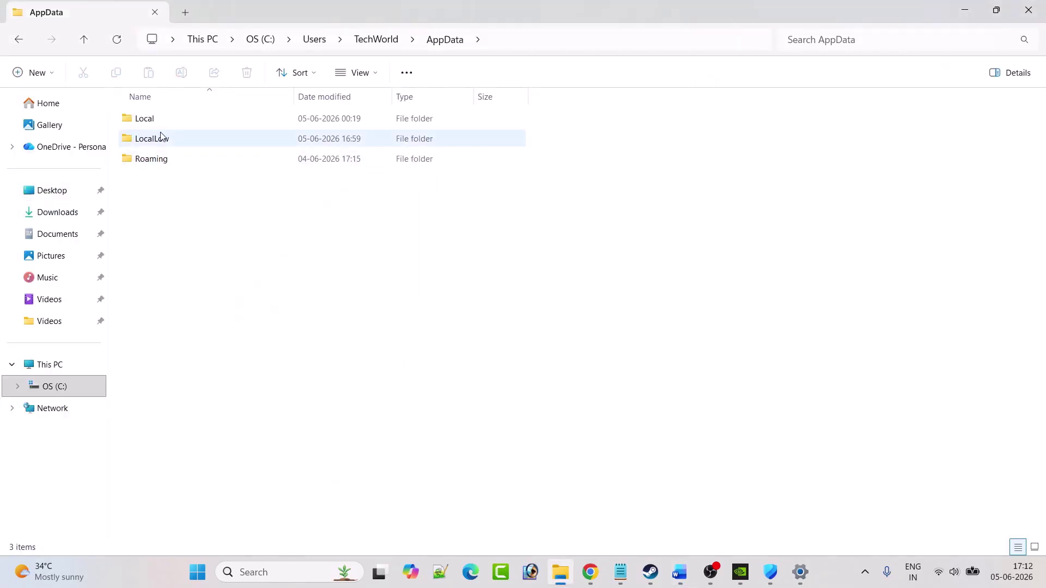
left_click(679, 572)
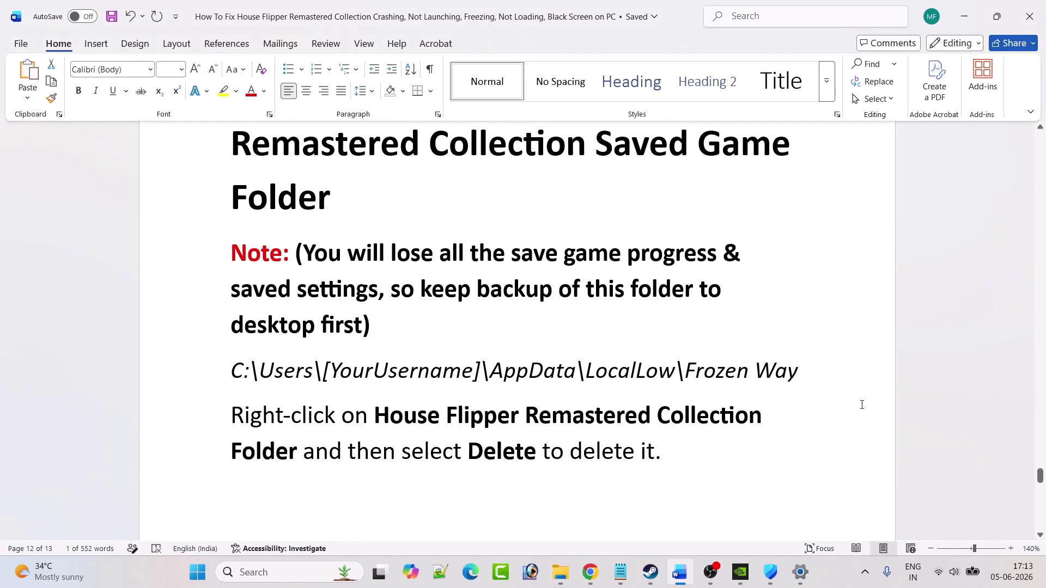
- Read the Fix 12 deletion instruction, highlighting the House Flipper Remastered Collection folder name
scroll(861, 404, "down", 1)
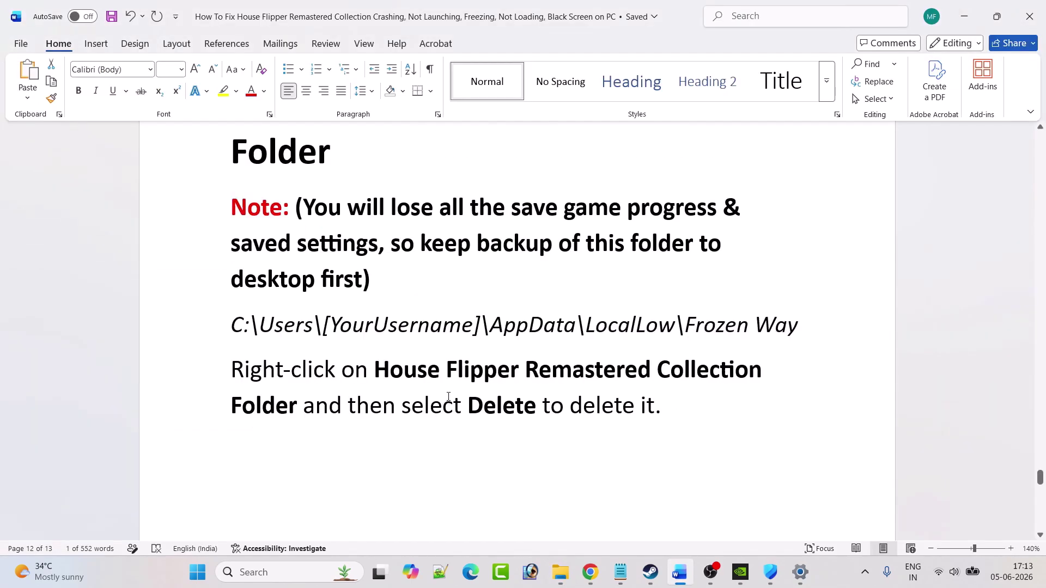
left_click_drag(380, 368, 298, 407)
left_click(483, 406)
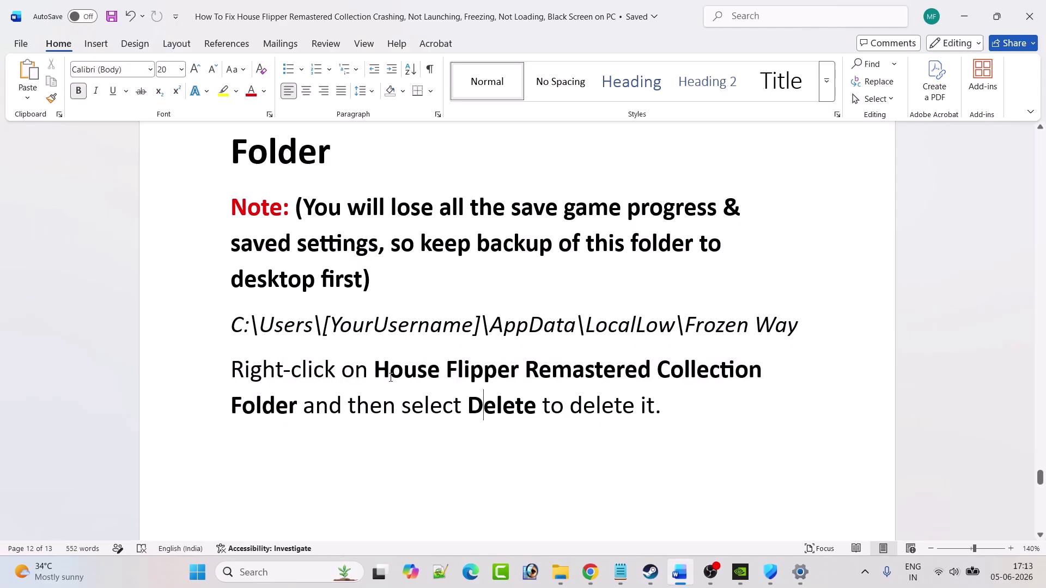
left_click_drag(383, 372, 297, 407)
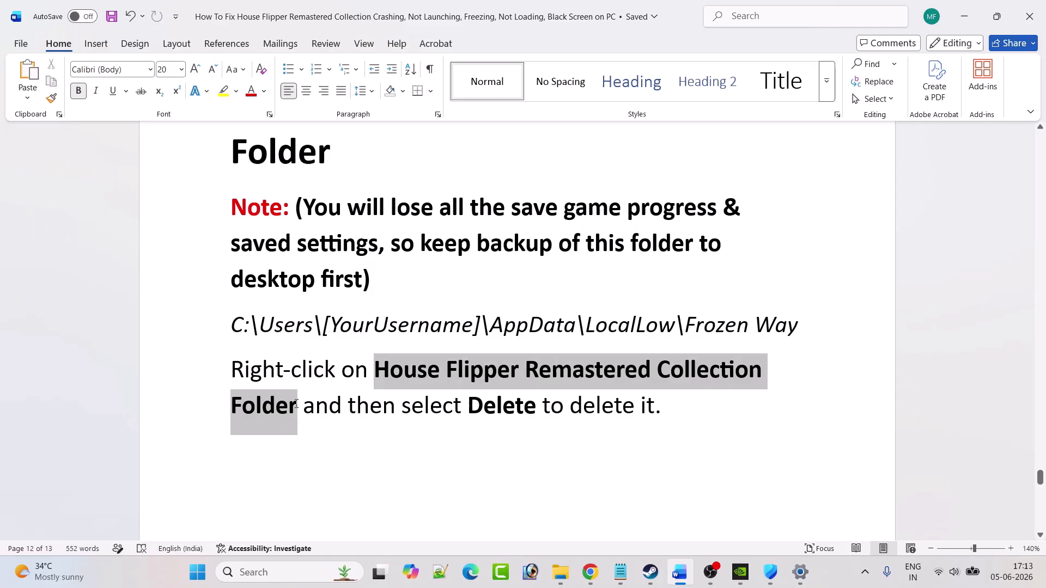
left_click(530, 448)
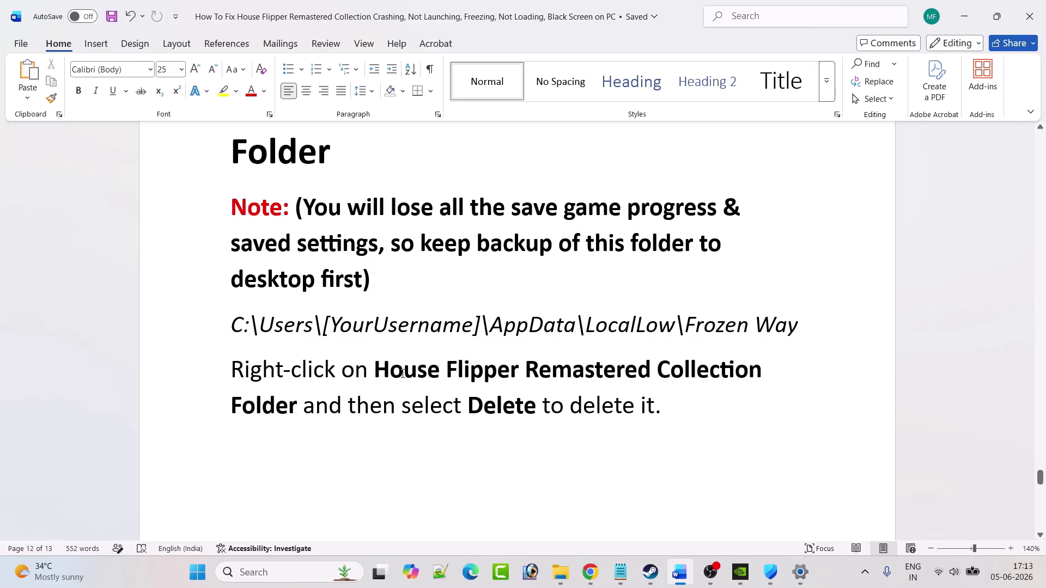
left_click_drag(385, 373, 765, 373)
left_click(507, 436)
- Go to Fix 13 in the document, open Windows Update in Windows Settings and check for updates
scroll(516, 398, "down", 3)
scroll(516, 398, "down", 3)
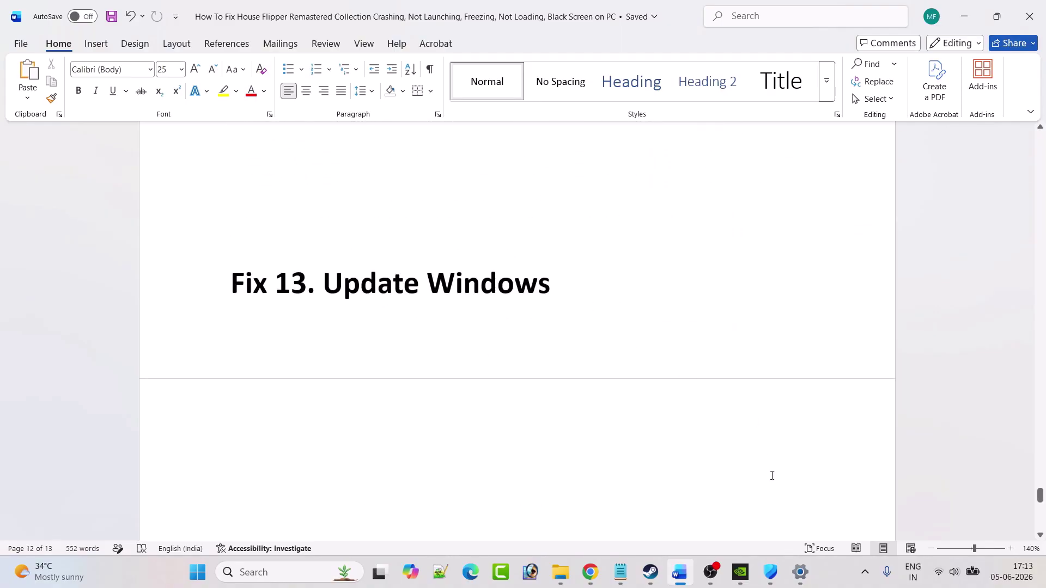
left_click(197, 572)
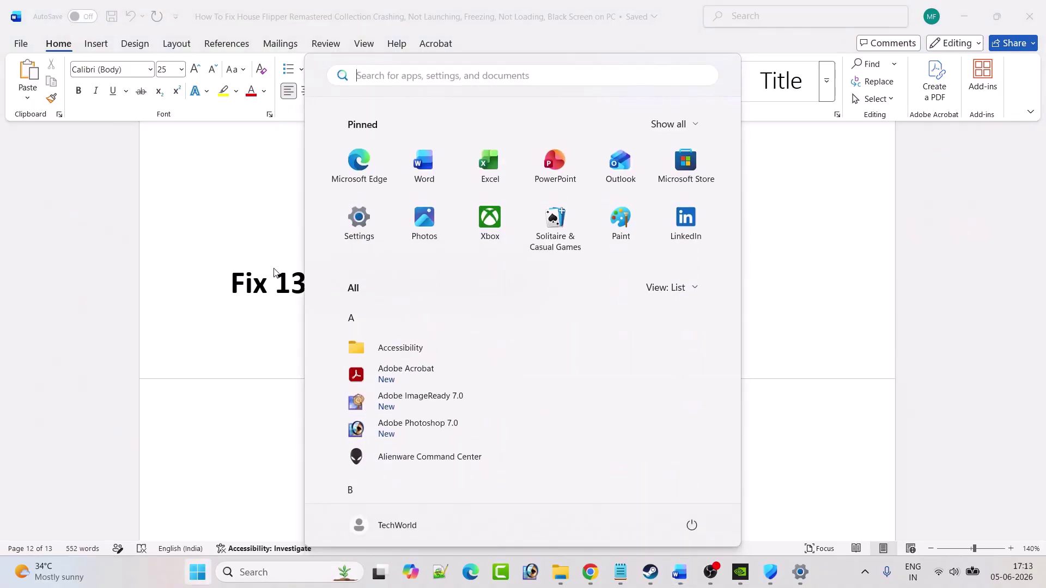
left_click(351, 231)
left_click(72, 420)
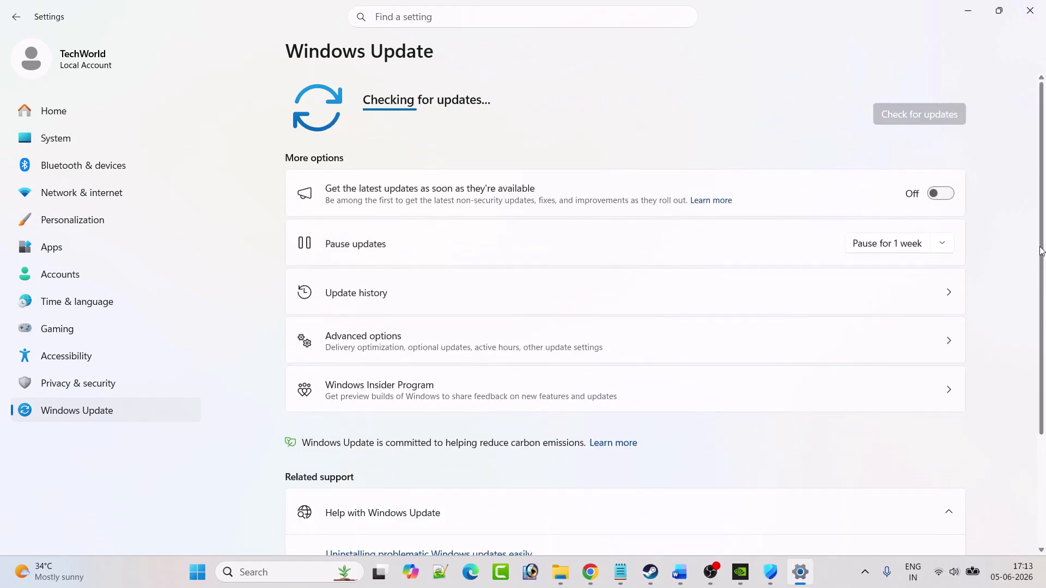
- Display the Restart choice among the Windows power options and close them without restarting
left_click(187, 573)
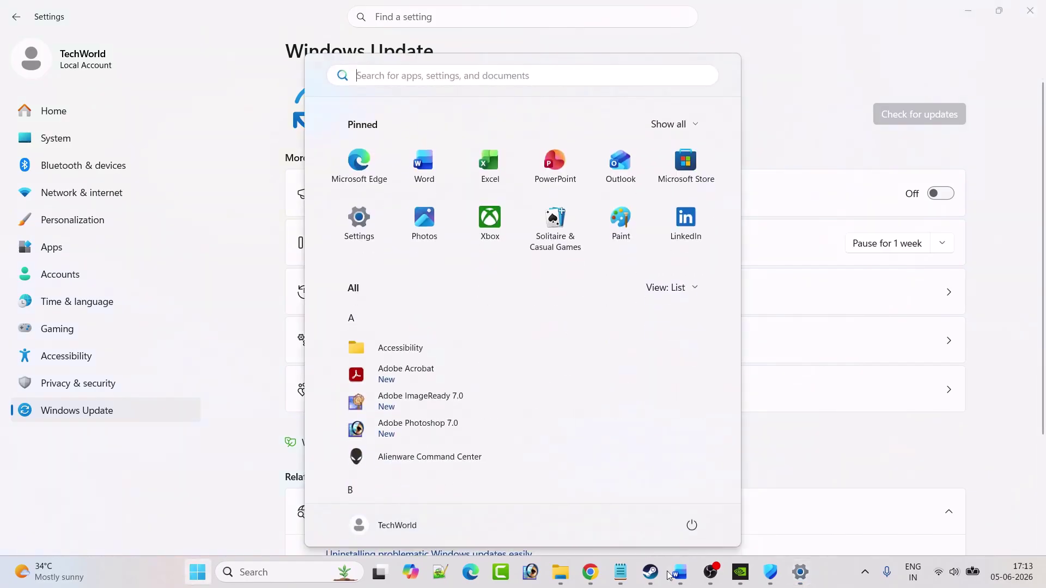
left_click(691, 525)
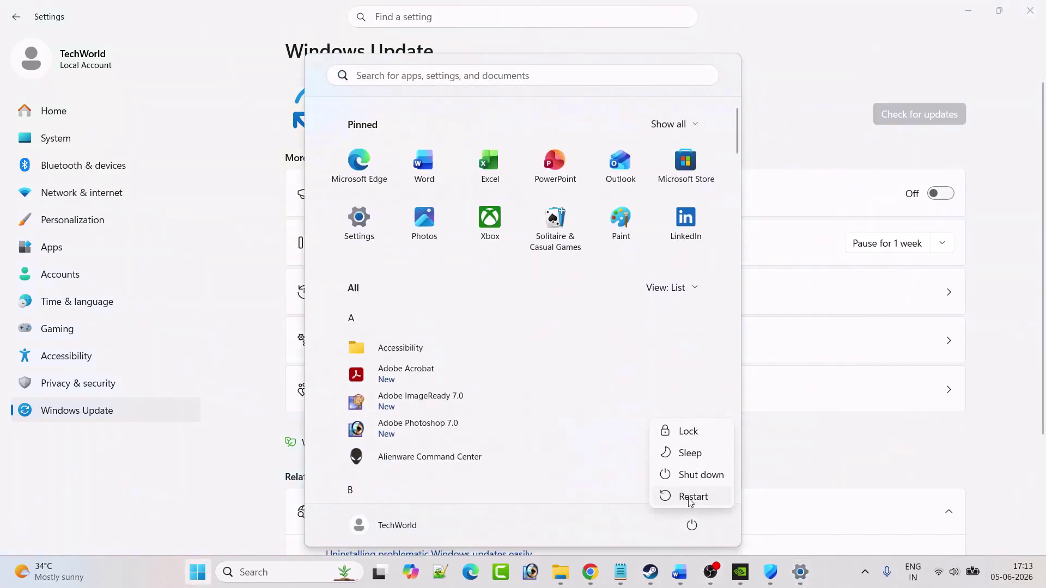
left_click(855, 460)
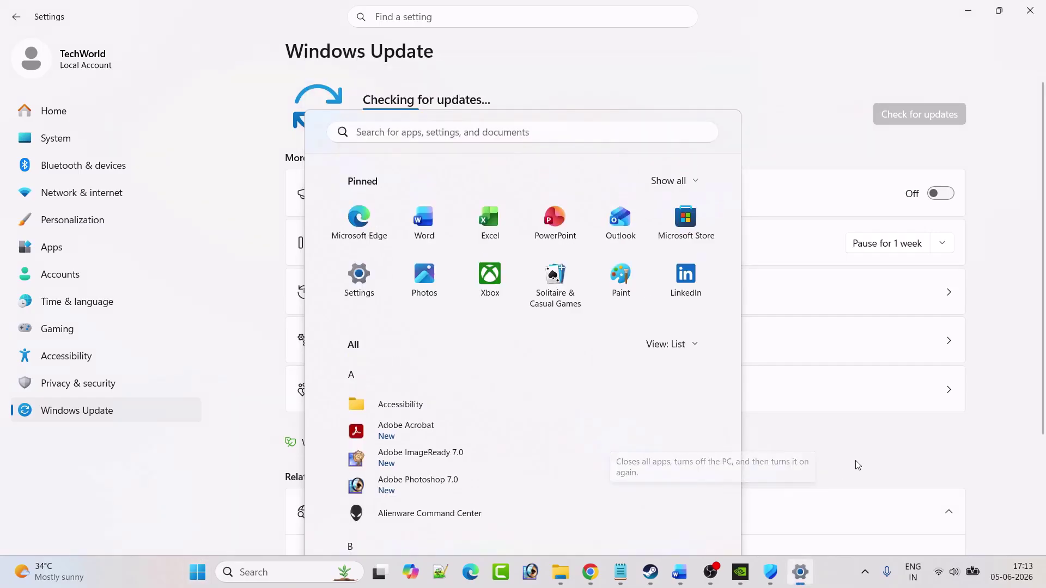
- Switch to Word and read Fix 14 on reinstalling the game, highlighting its key phrases, and return to the document's beginning
left_click(679, 572)
scroll(412, 411, "down", 5)
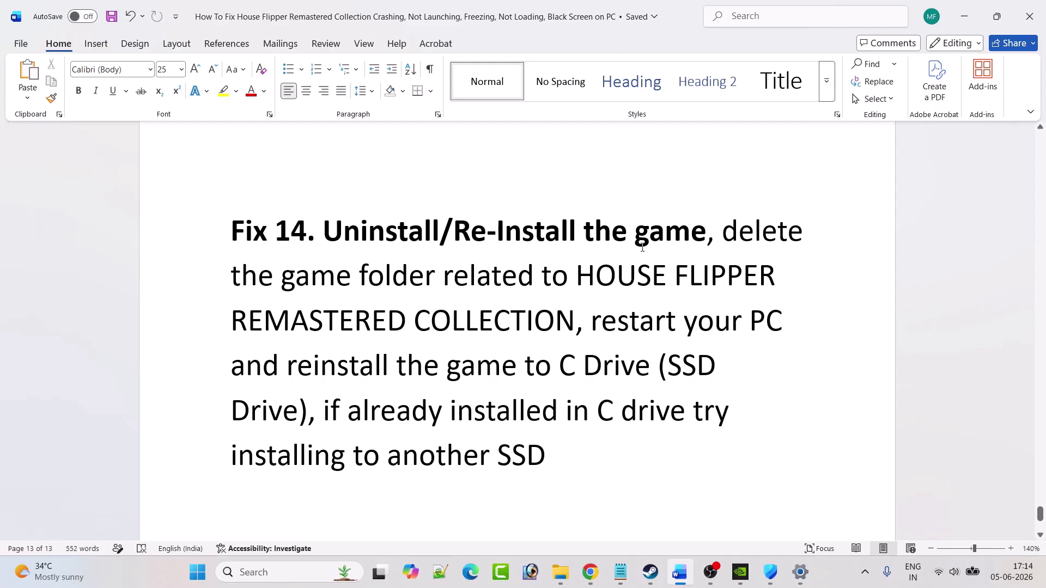
left_click_drag(584, 277, 510, 318)
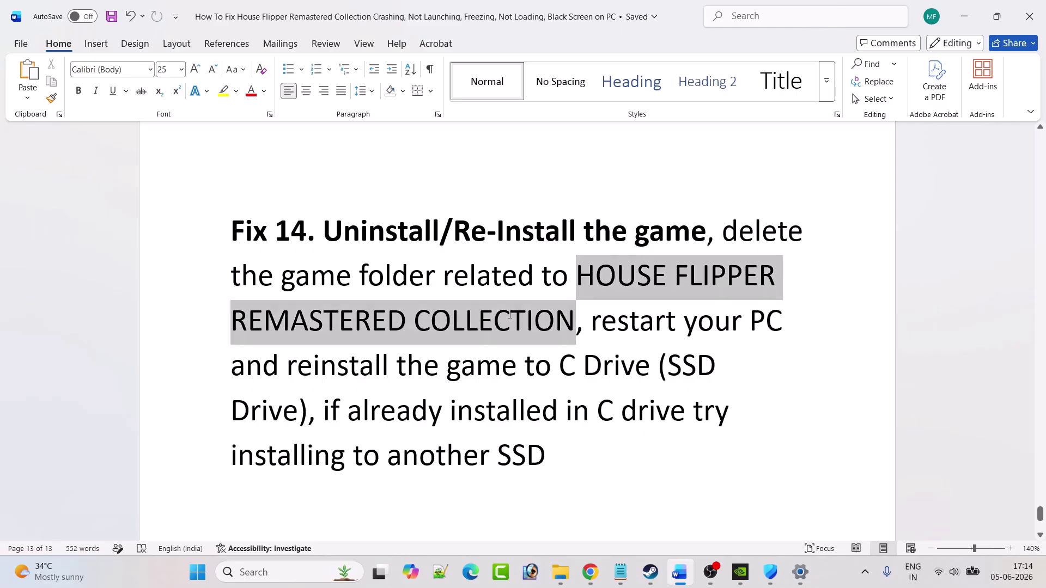
left_click(535, 365)
left_click_drag(591, 321, 749, 321)
left_click(397, 365)
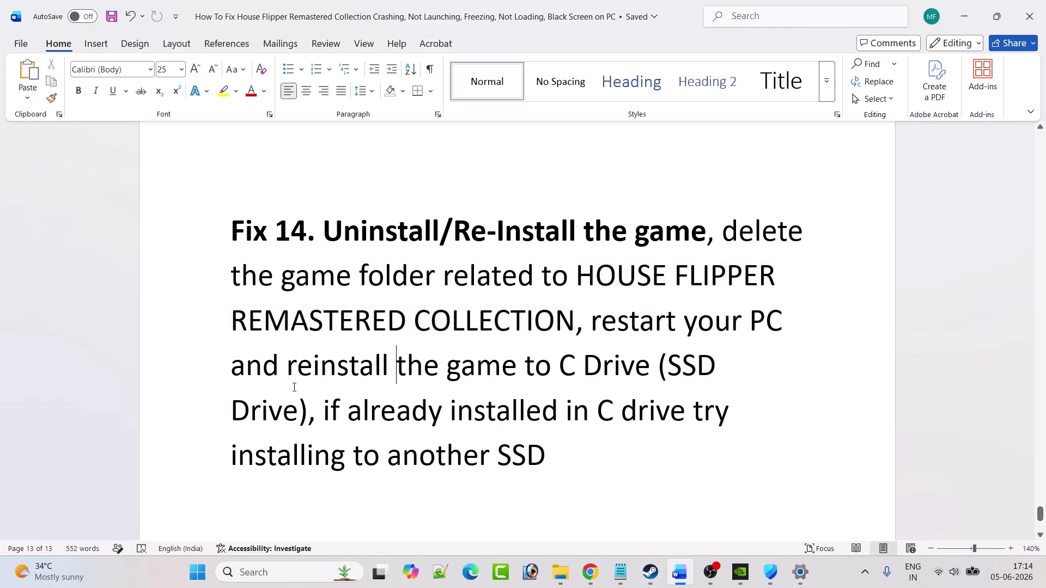
left_click_drag(288, 365, 658, 365)
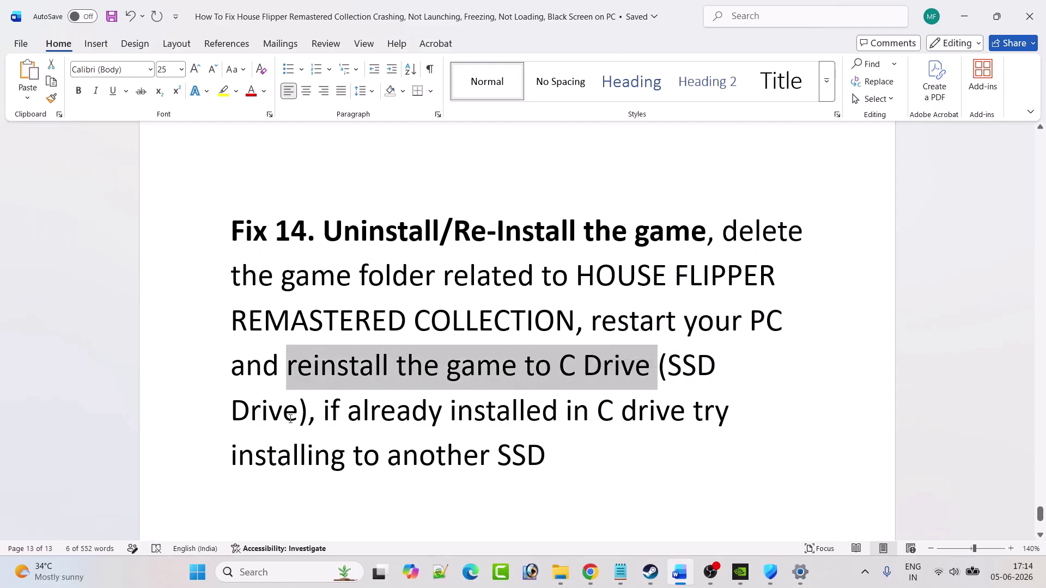
left_click(280, 428)
left_click(369, 412)
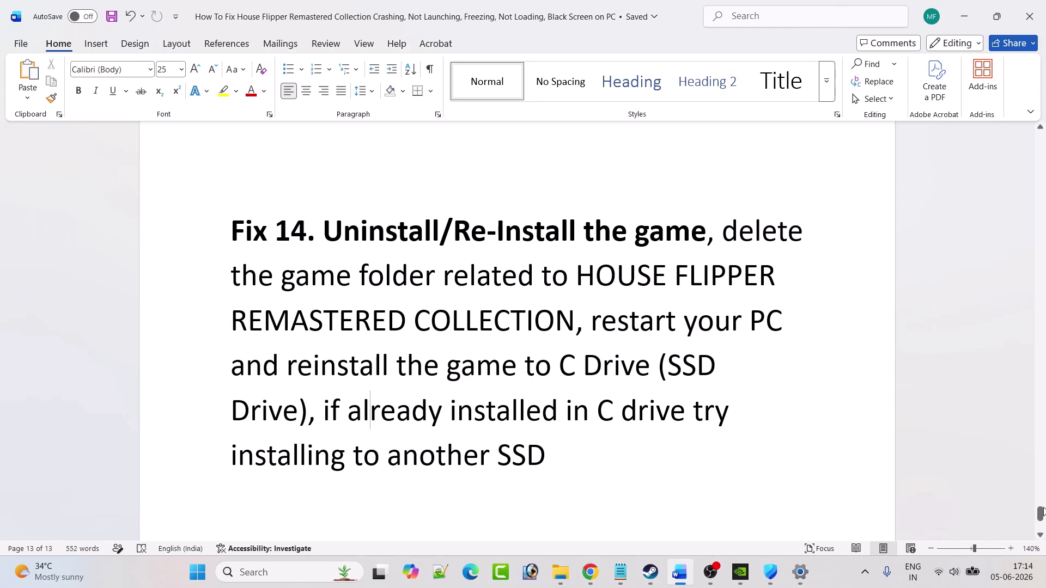
key("ctrl+Home")
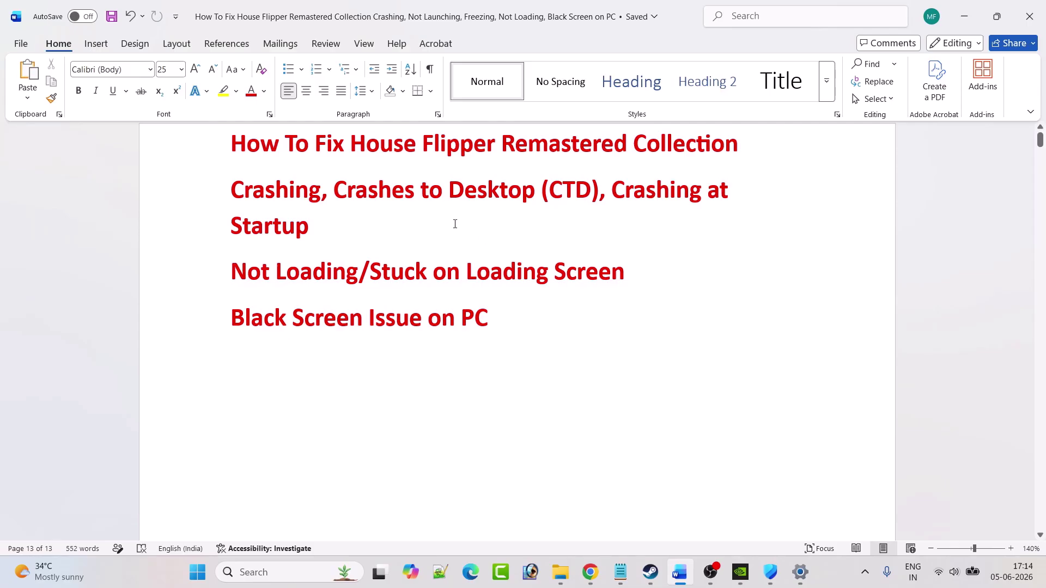